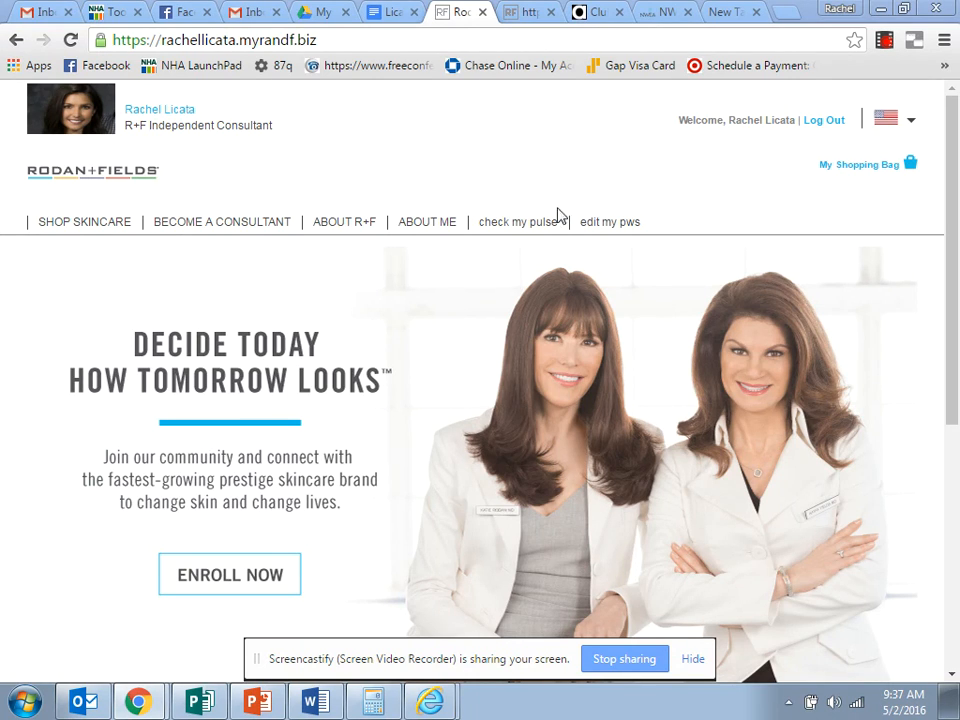
# Open the Autoship PC Perks report from the Pulse performance reports and hide the screen-sharing notice.
pyautogui.click(514, 224)
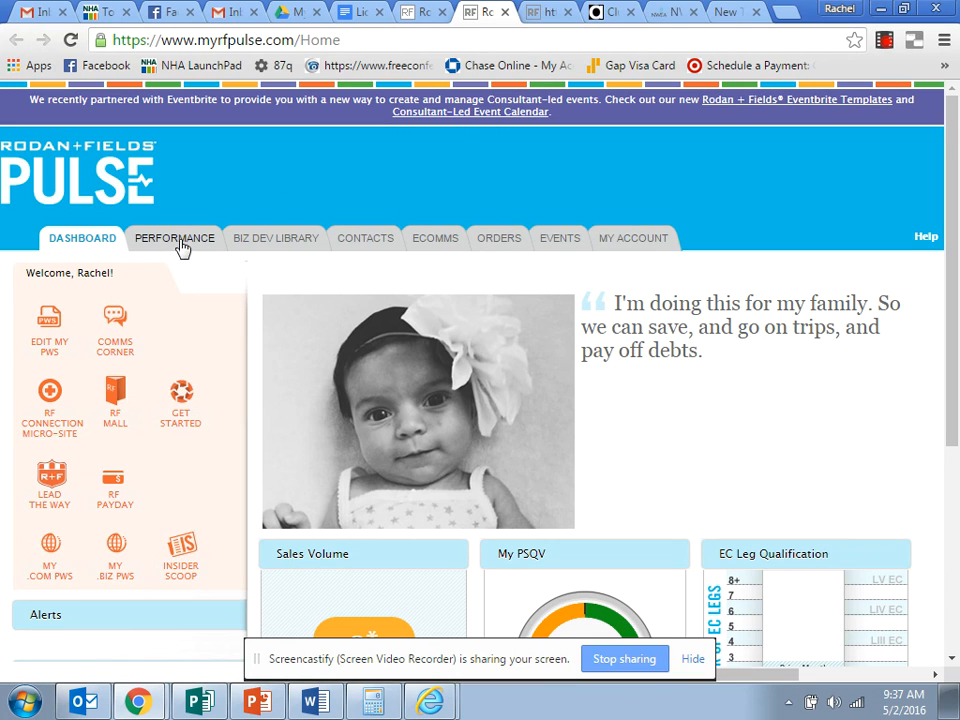
pyautogui.click(183, 246)
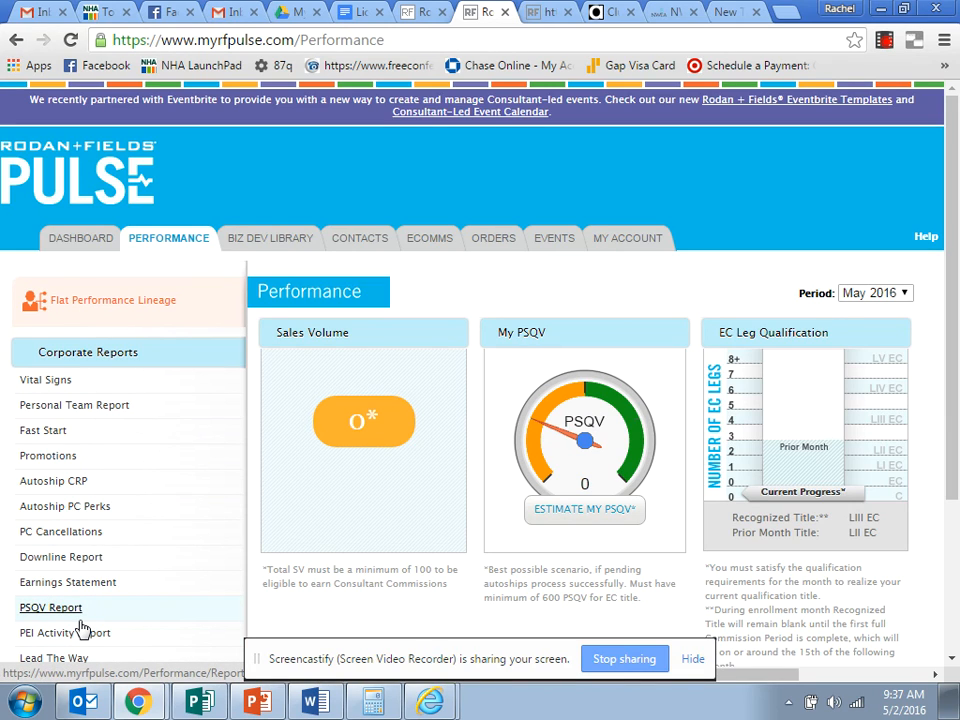
pyautogui.click(74, 517)
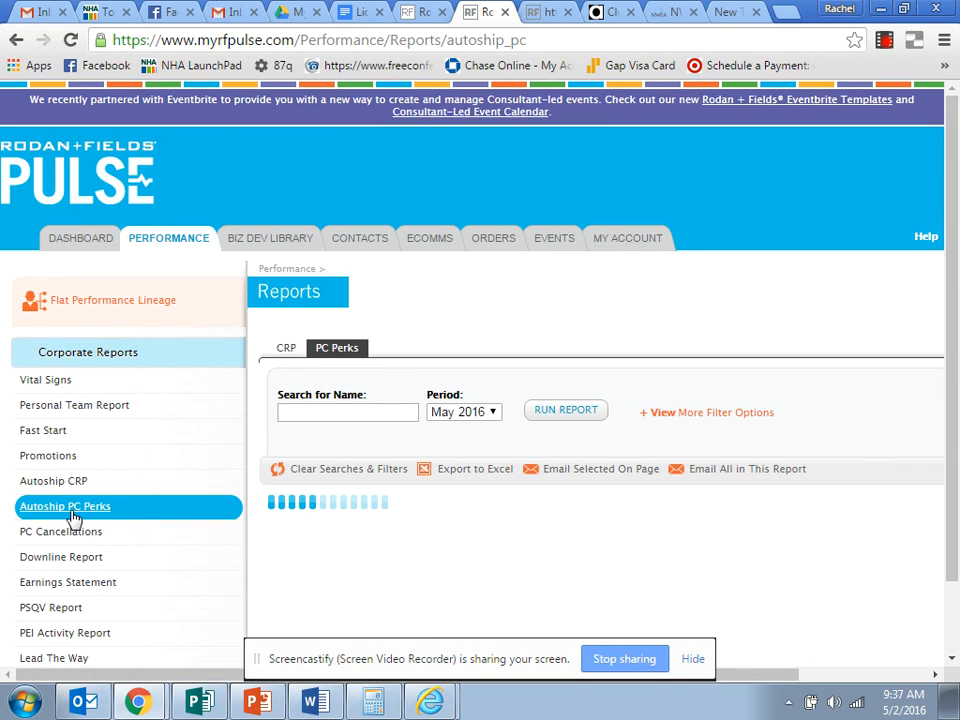
pyautogui.click(690, 662)
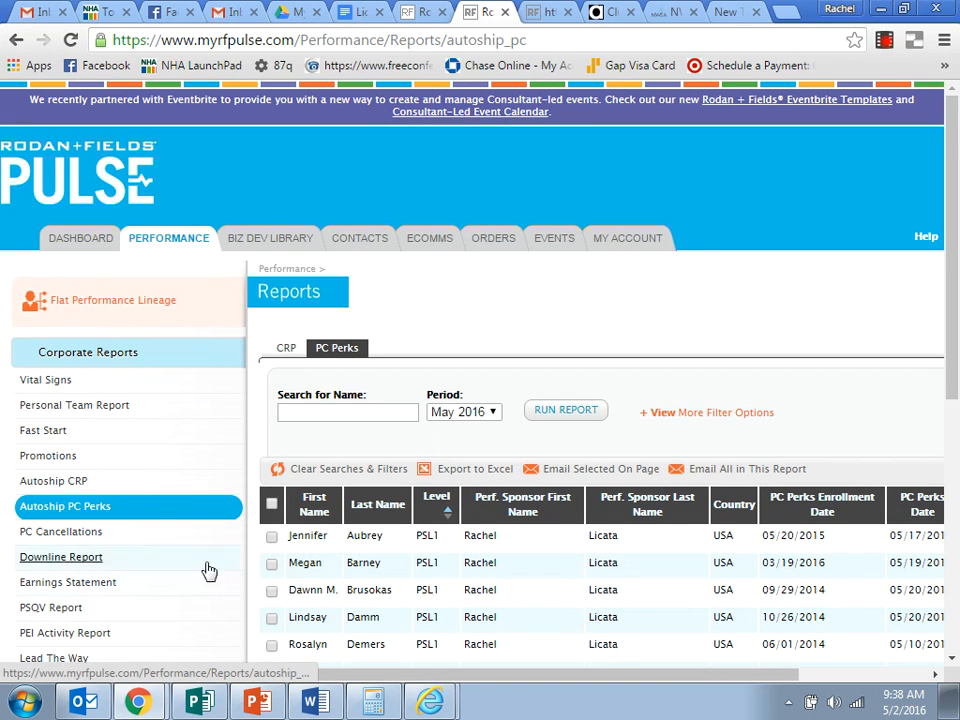
# Examine the PC Perks report rows, including the sponsors, PC Perks dates, status and QV of each customer.
pyautogui.scroll(-5, 560, 540)
pyautogui.scroll(2, 576, 536)
pyautogui.scroll(-2, 576, 536)
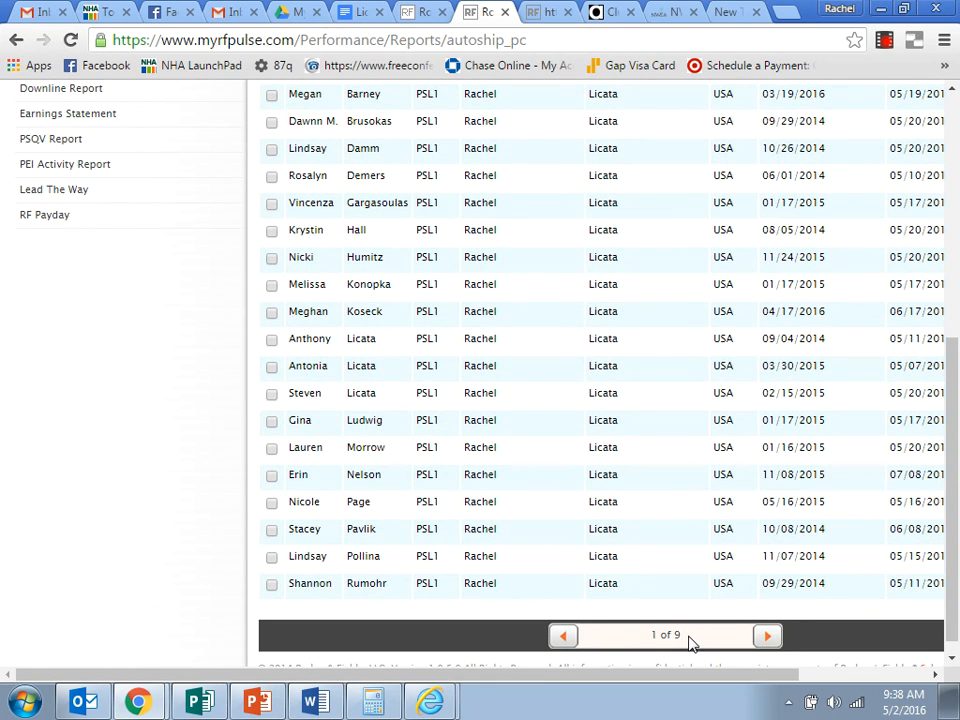
pyautogui.scroll(4, 487, 521)
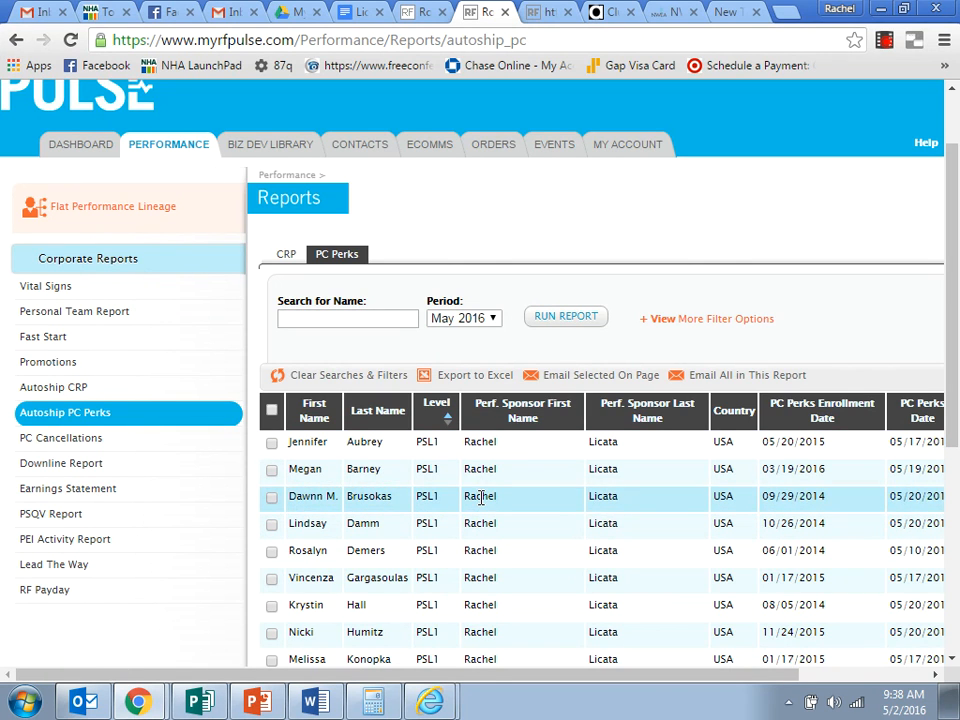
pyautogui.scroll(-1, 482, 497)
pyautogui.scroll(-4, 482, 497)
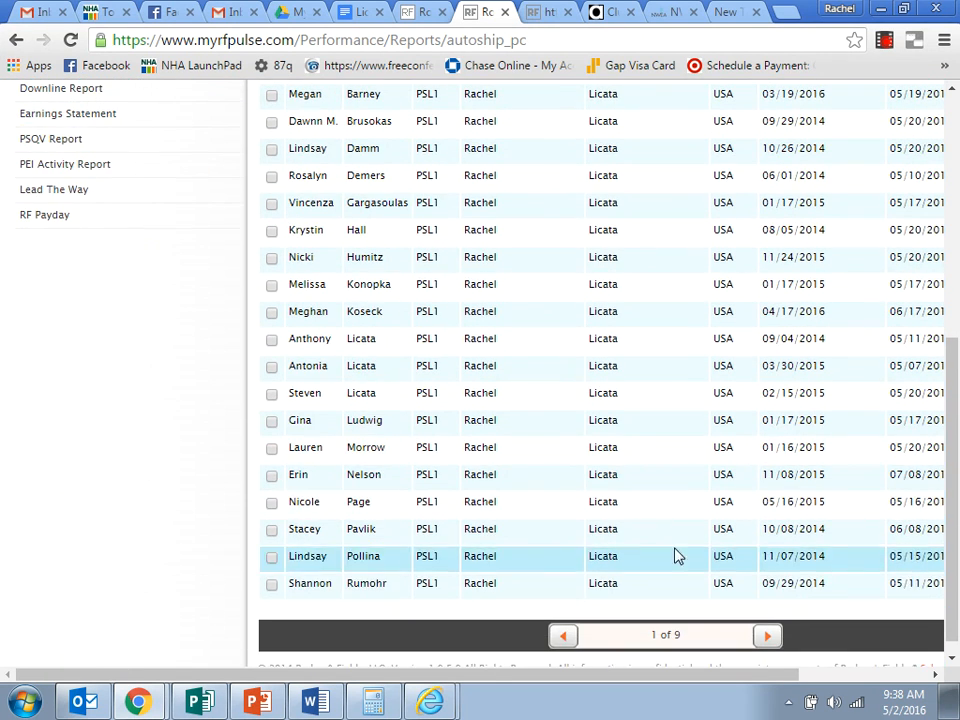
pyautogui.click(768, 640)
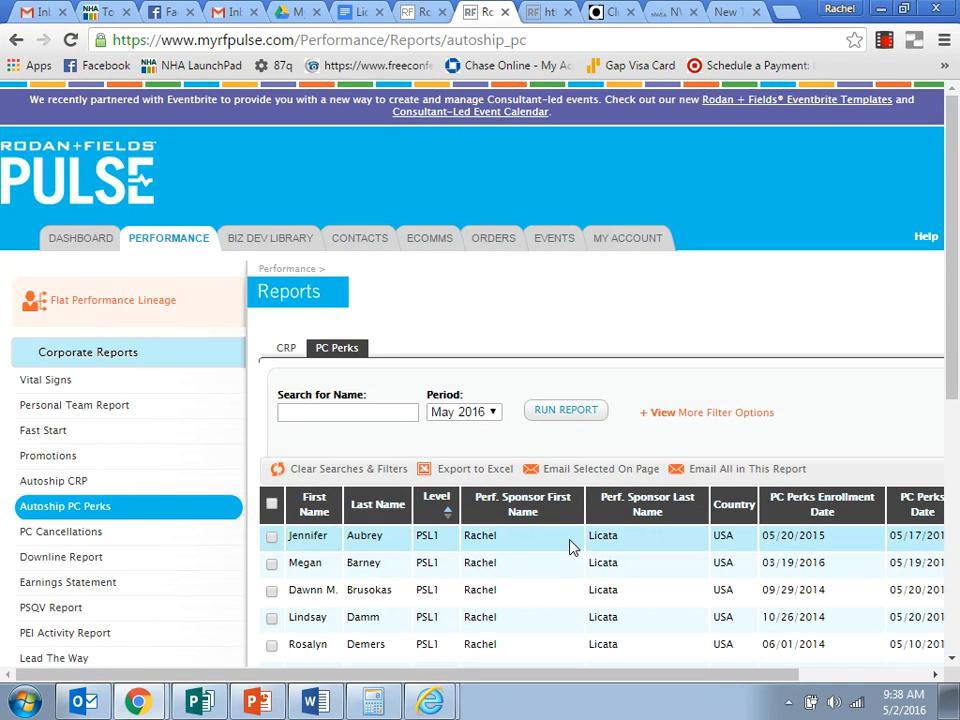
pyautogui.scroll(-1, 556, 585)
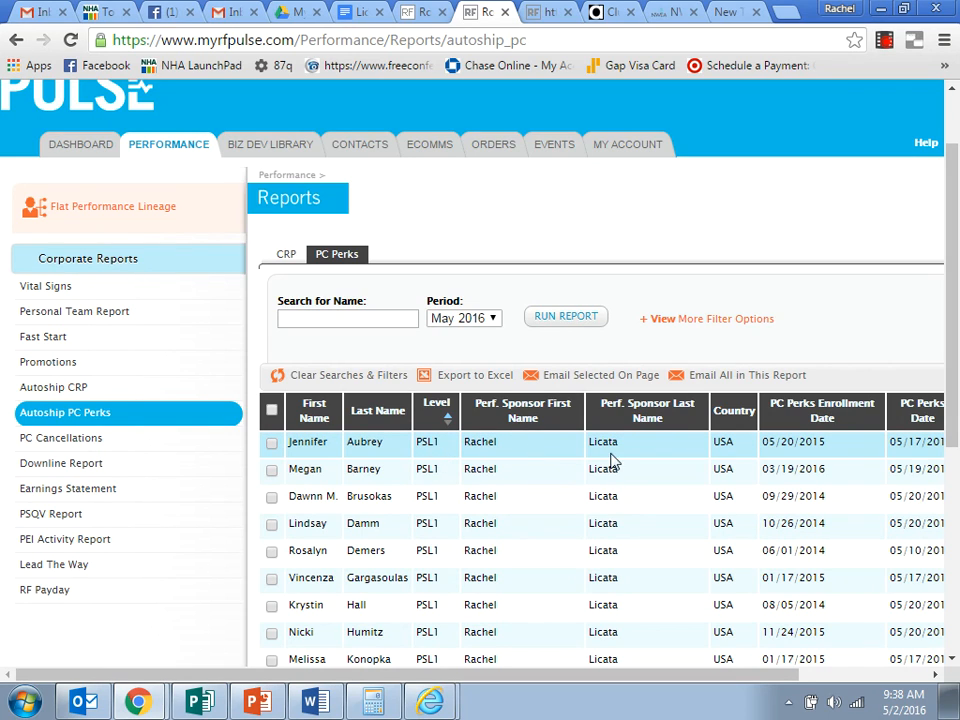
pyautogui.moveTo(700, 676); pyautogui.dragTo(805, 675)
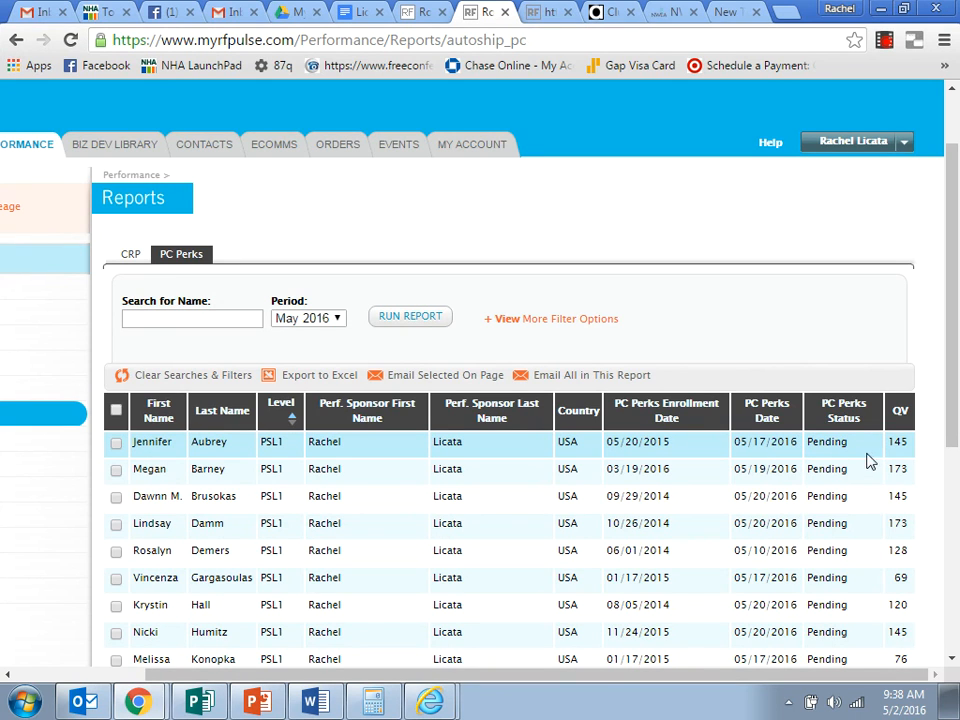
pyautogui.scroll(-5, 846, 490)
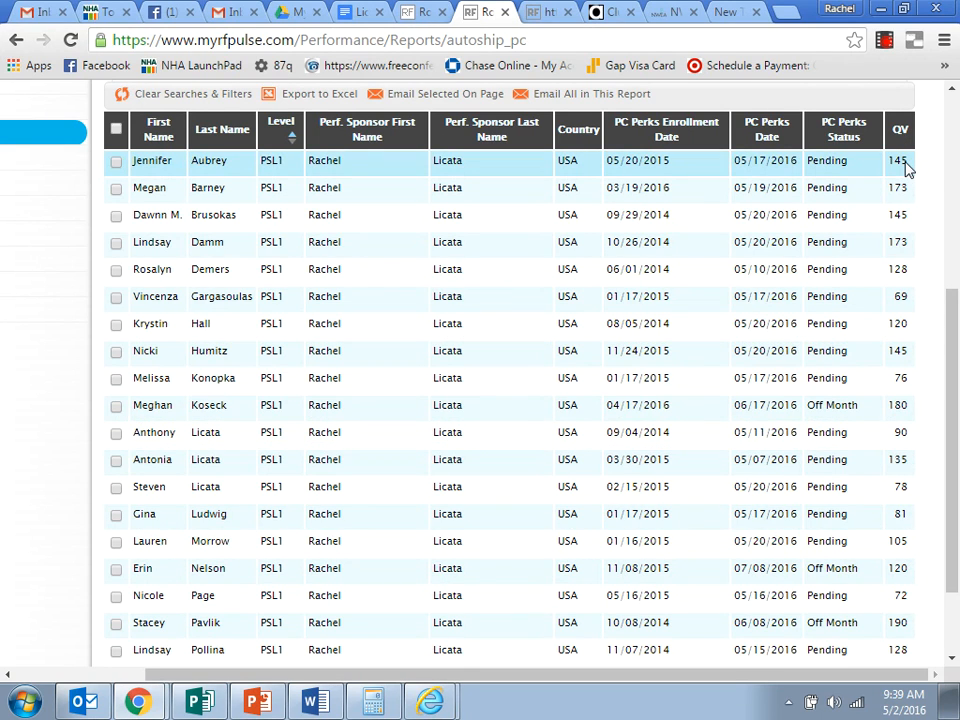
pyautogui.scroll(2, 350, 460)
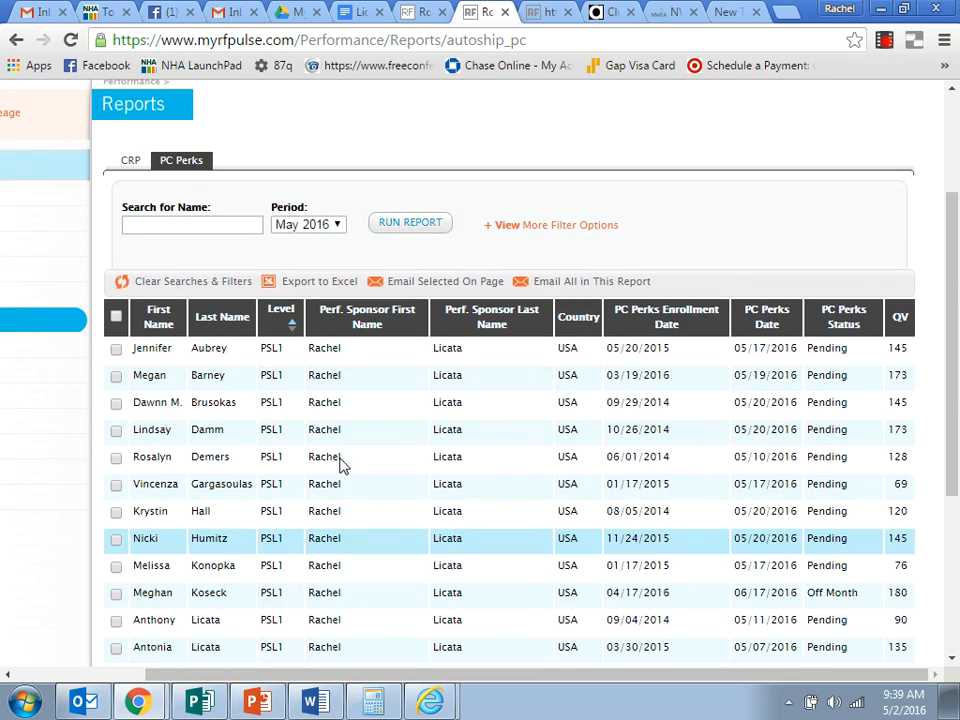
# Export the PC Perks report to Excel and open the downloaded Export (5).xls for editing in a maximized window.
pyautogui.moveTo(375, 676); pyautogui.dragTo(235, 675)
pyautogui.scroll(1, 345, 502)
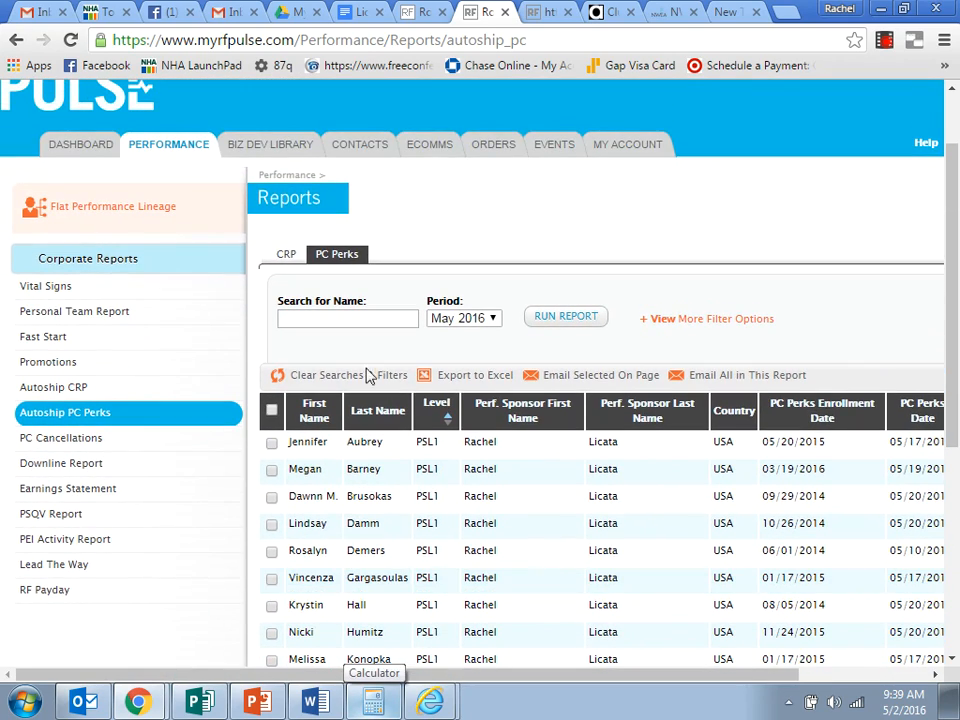
pyautogui.click(470, 375)
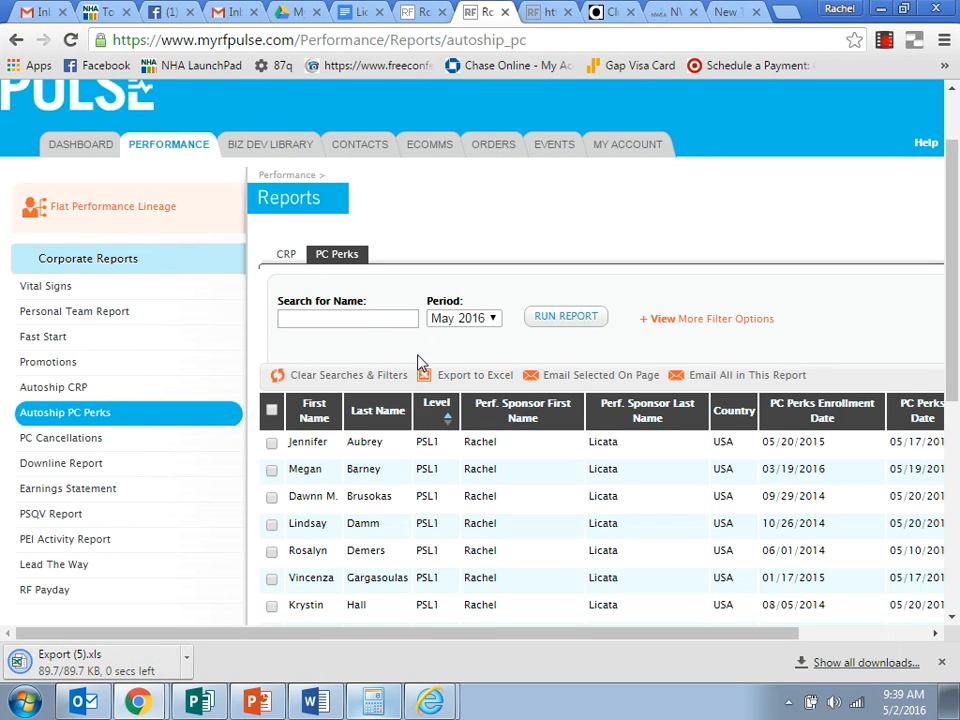
pyautogui.click(70, 665)
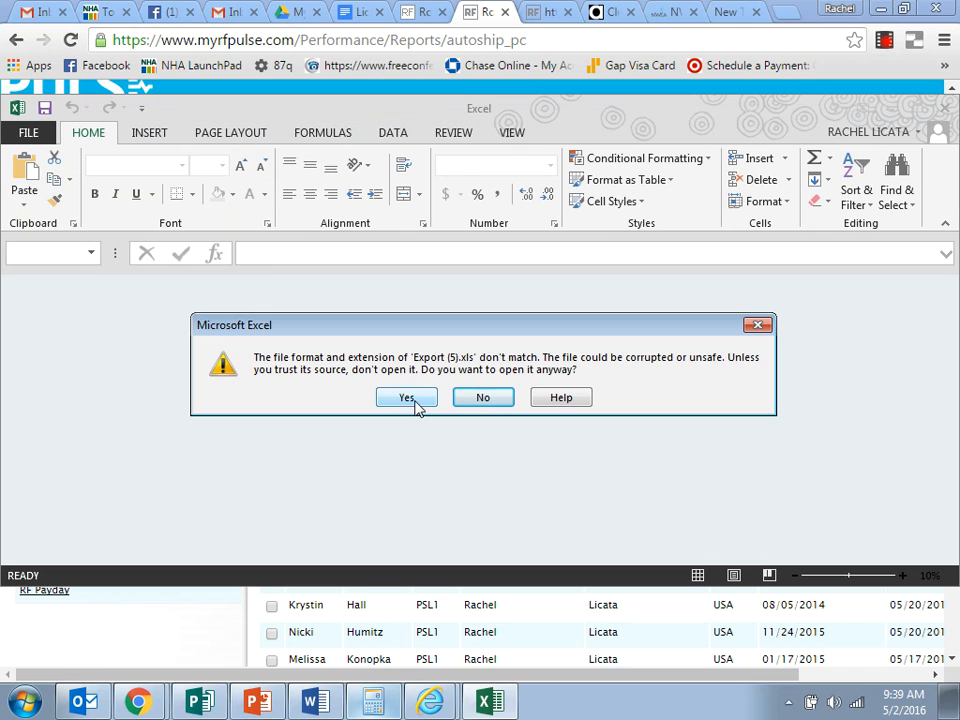
pyautogui.click(407, 401)
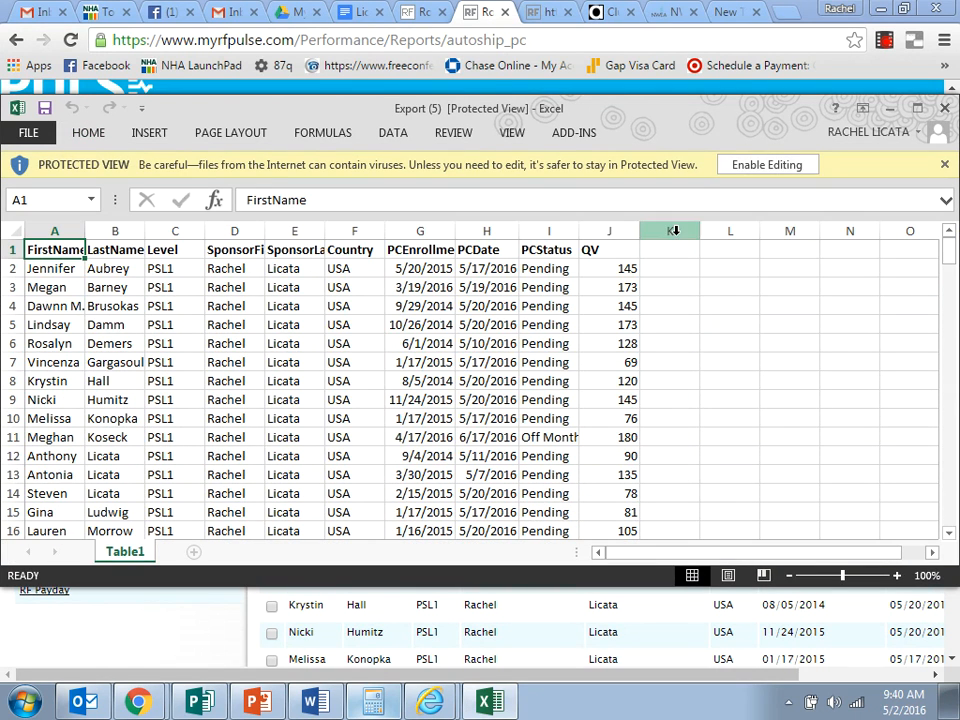
pyautogui.click(761, 165)
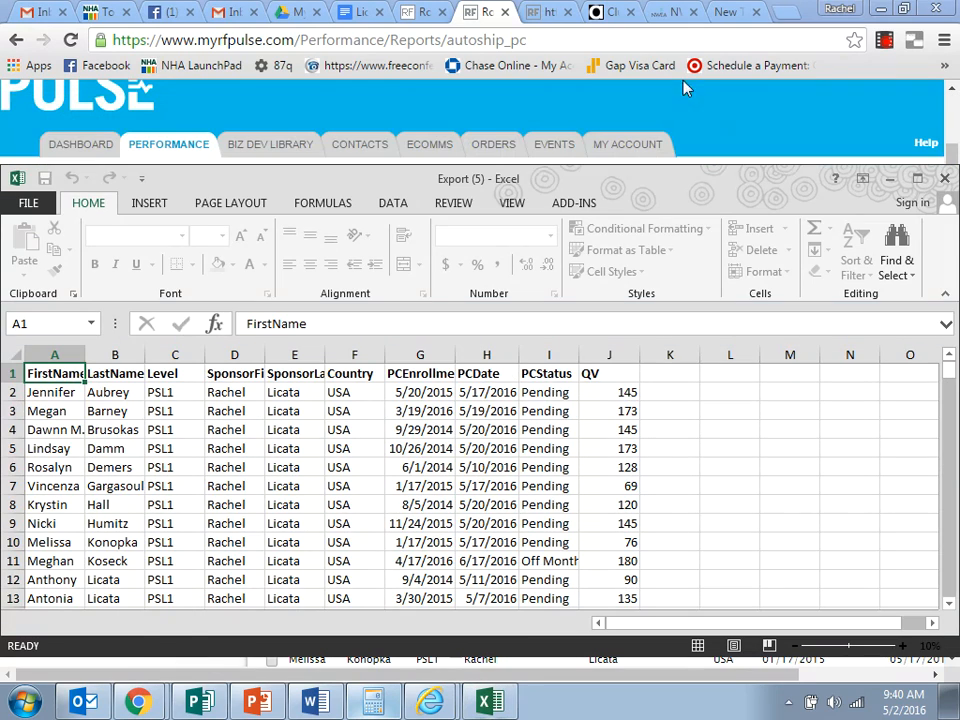
pyautogui.doubleClick(404, 184)
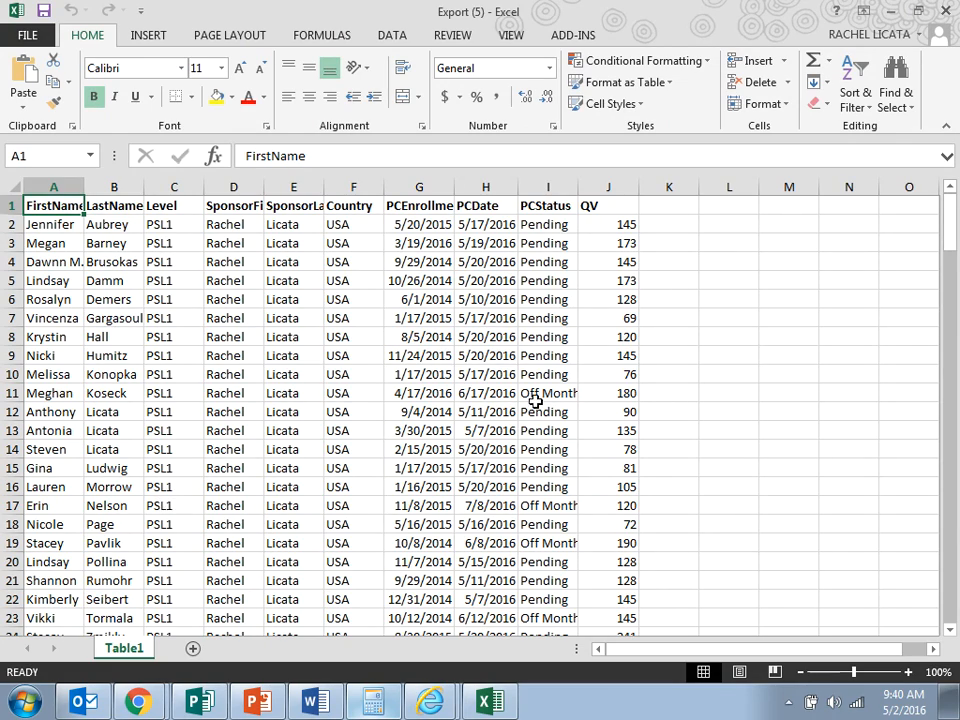
# Clear all data in columns A to J from row 27 down, where the level 2 customers begin.
pyautogui.scroll(-13, 300, 430)
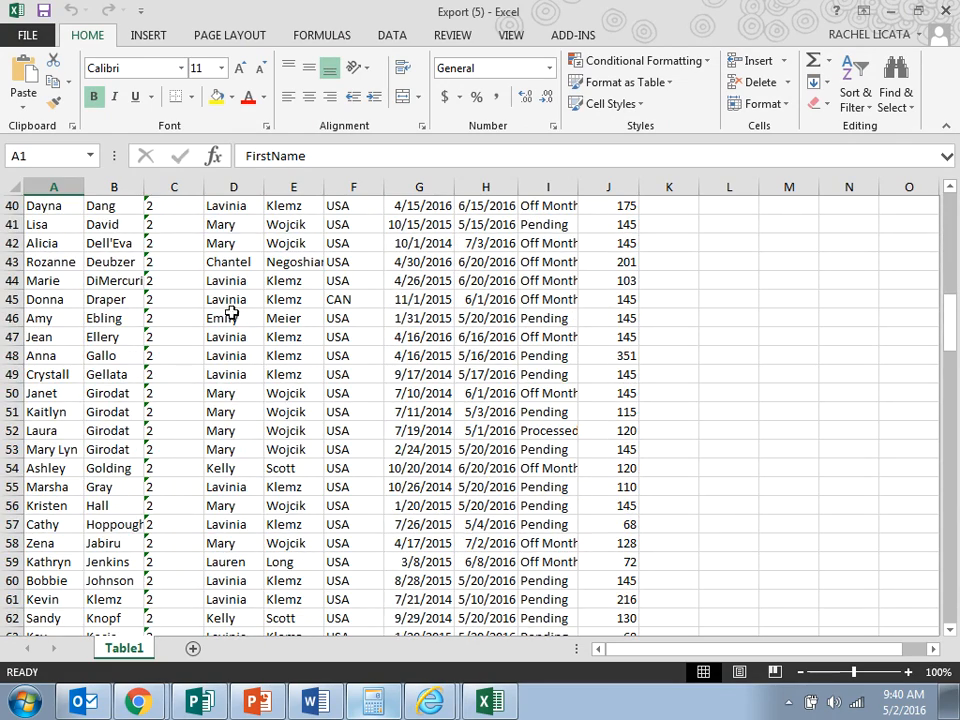
pyautogui.moveTo(230, 282); pyautogui.dragTo(515, 303)
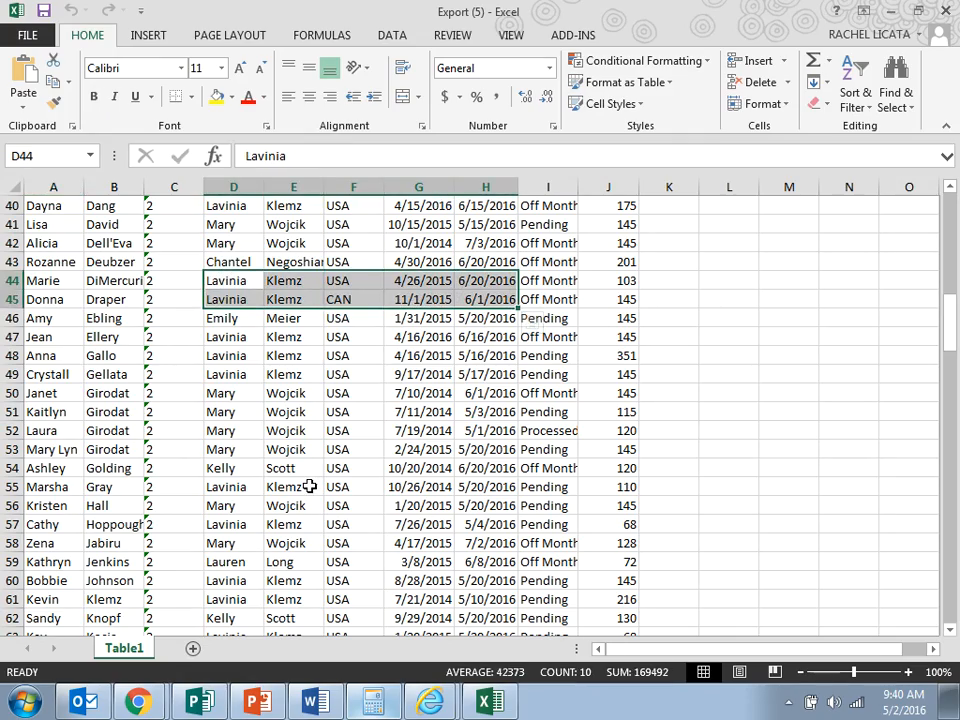
pyautogui.scroll(-1, 310, 486)
pyautogui.moveTo(226, 374); pyautogui.dragTo(482, 362)
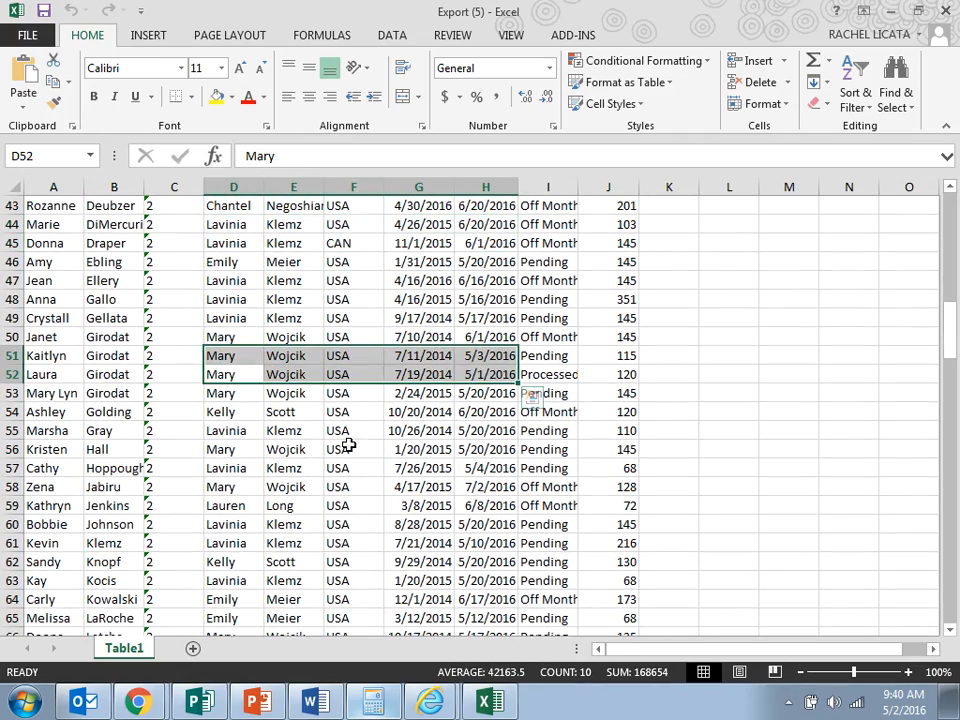
pyautogui.scroll(8, 223, 431)
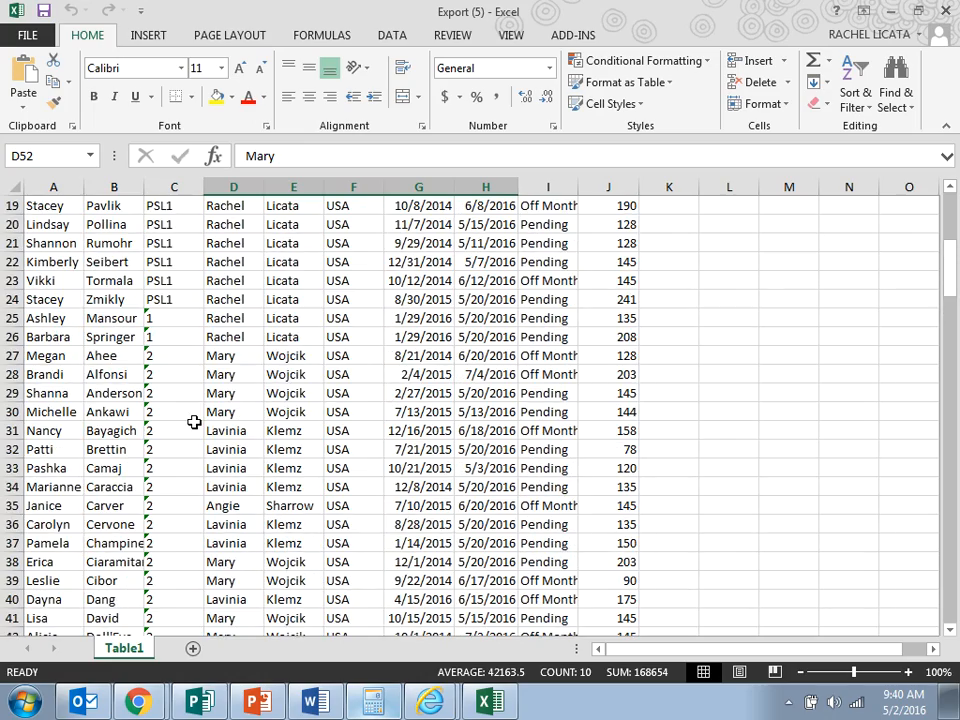
pyautogui.moveTo(40, 356); pyautogui.dragTo(610, 564)
pyautogui.scroll(20, 605, 572)
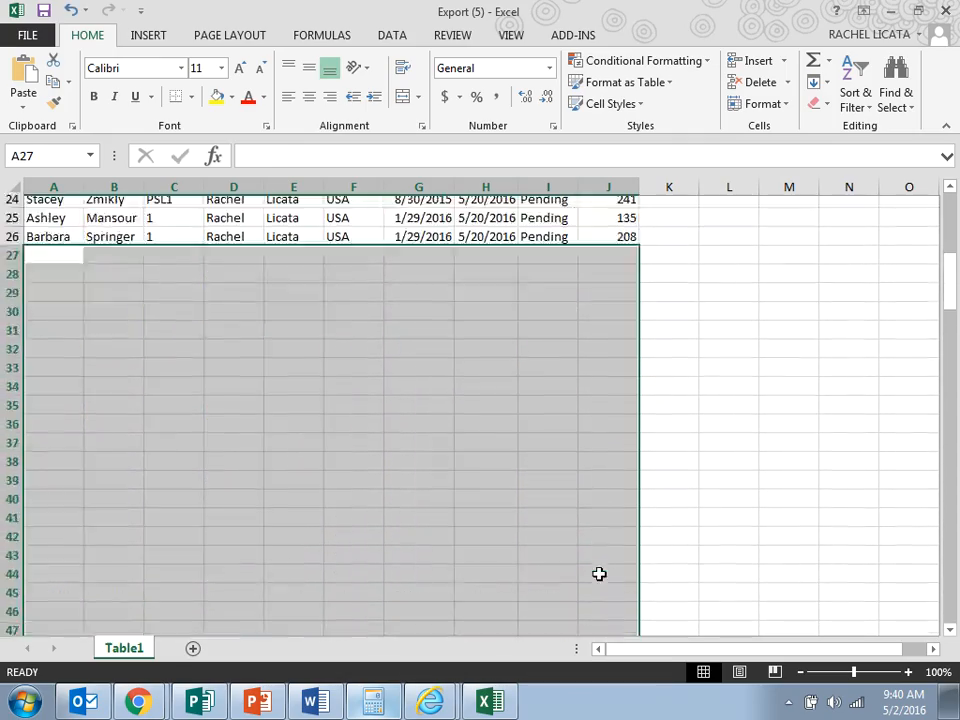
pyautogui.click(620, 468)
pyautogui.scroll(-3, 140, 285)
pyautogui.scroll(3, 281, 374)
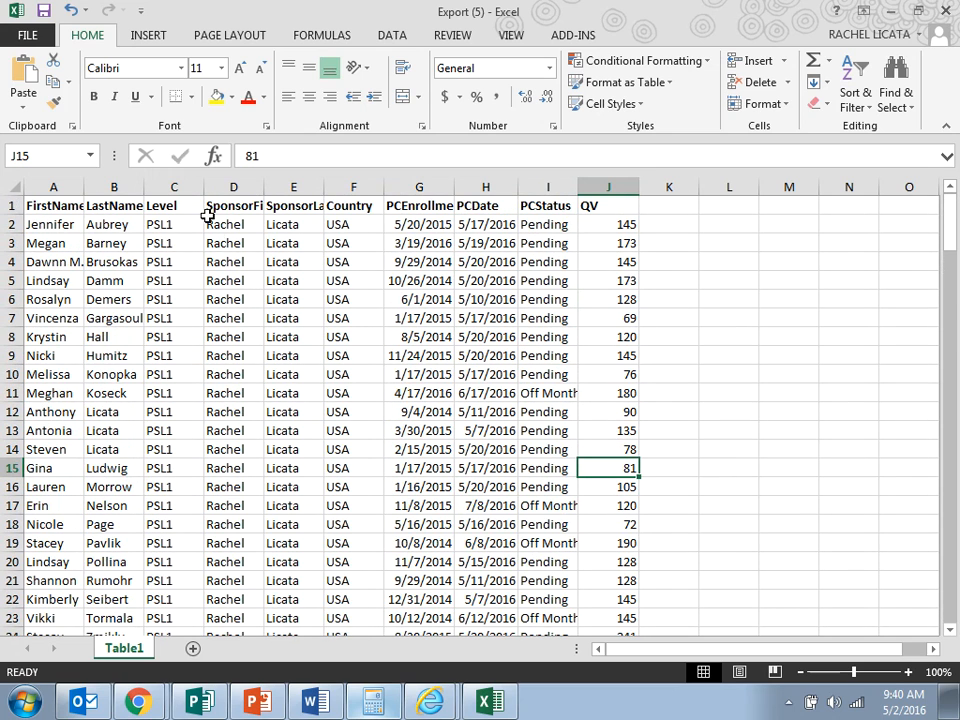
# Delete the Level, sponsor first name, sponsor last name and Country columns from the sheet.
pyautogui.moveTo(173, 187); pyautogui.dragTo(349, 189)
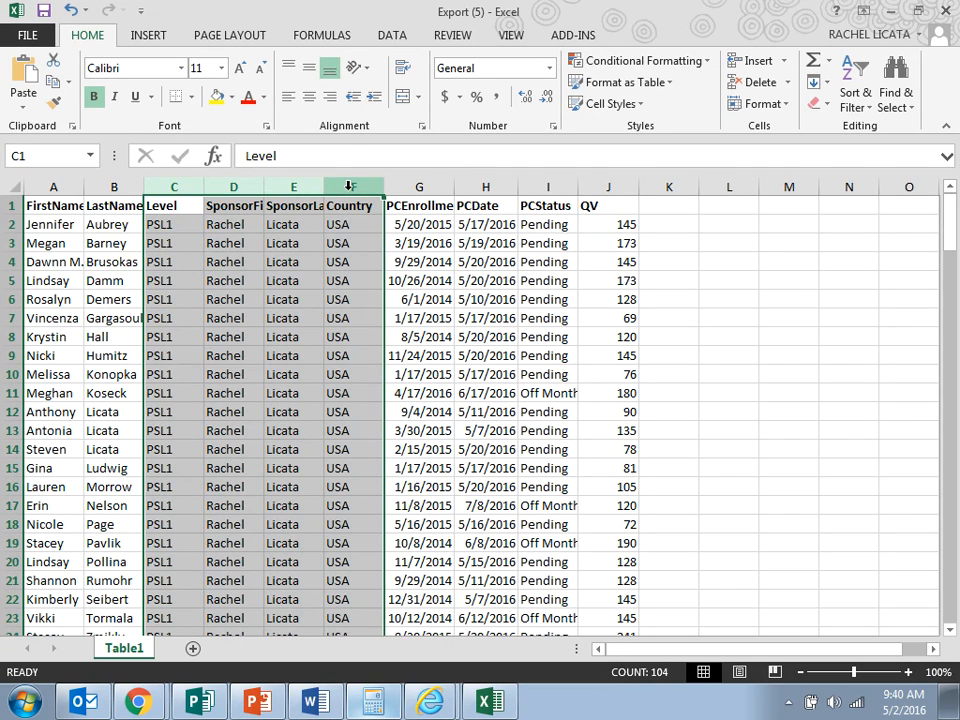
pyautogui.rightClick(349, 187)
pyautogui.click(391, 344)
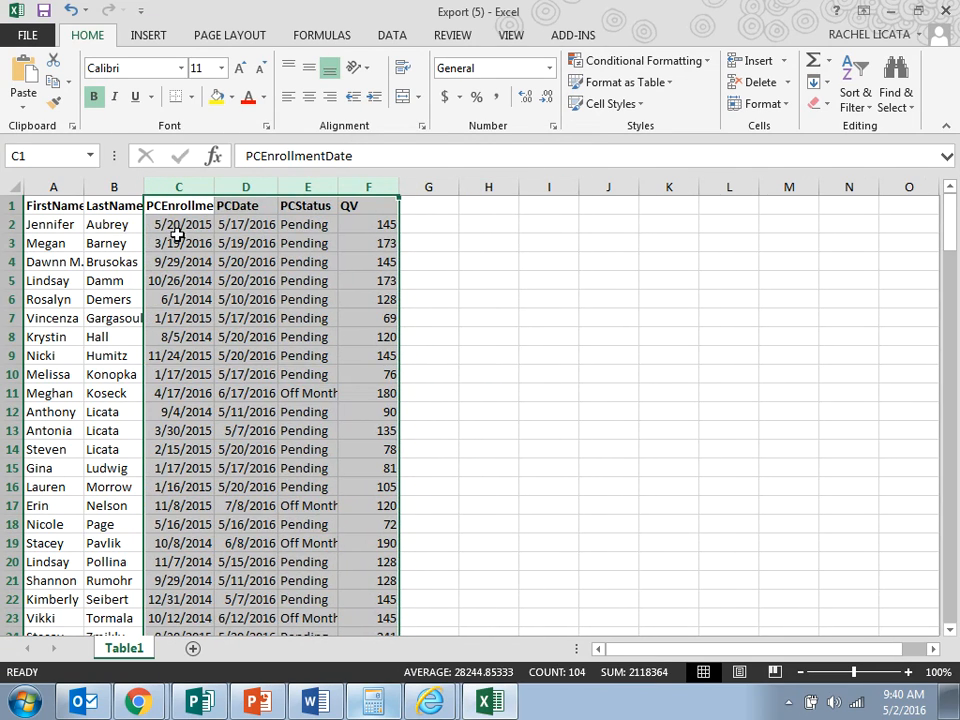
pyautogui.click(675, 281)
# Widen the FirstName, LastName, PCEnrollmentDate and PCDate columns to make their headers and data easier to read.
pyautogui.moveTo(81, 188); pyautogui.dragTo(90, 188)
pyautogui.moveTo(150, 187); pyautogui.dragTo(154, 187)
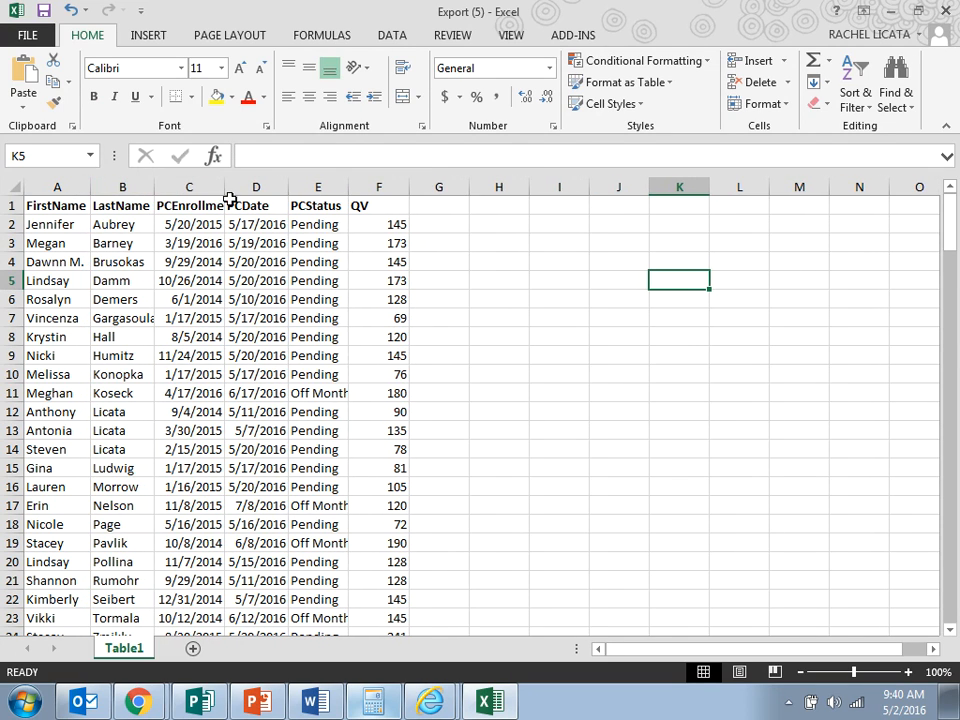
pyautogui.moveTo(222, 191); pyautogui.dragTo(246, 188)
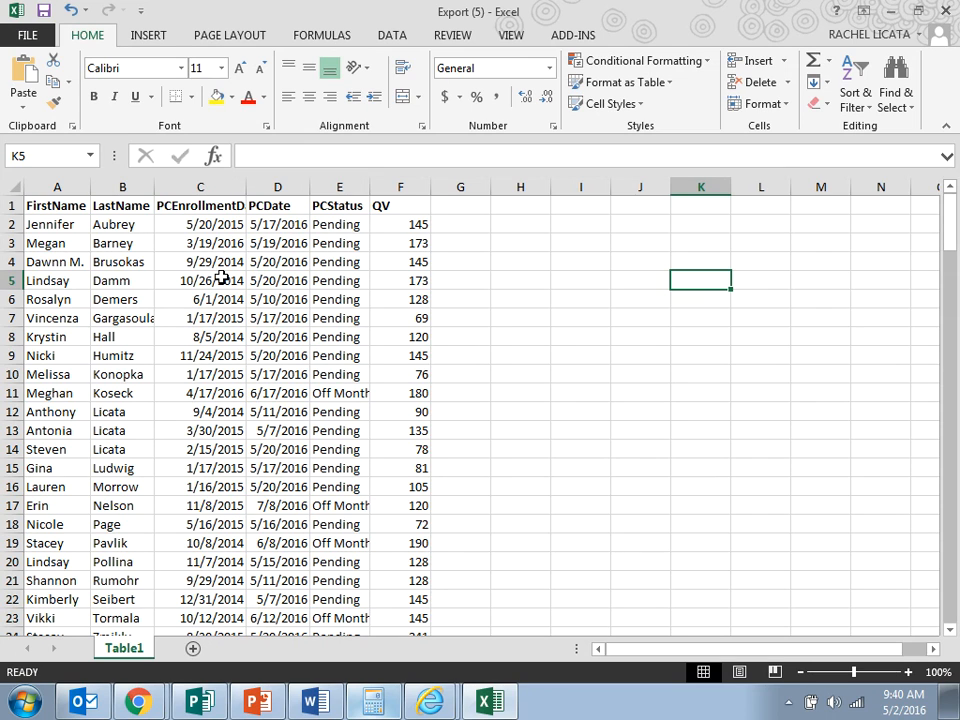
pyautogui.moveTo(310, 188); pyautogui.dragTo(331, 188)
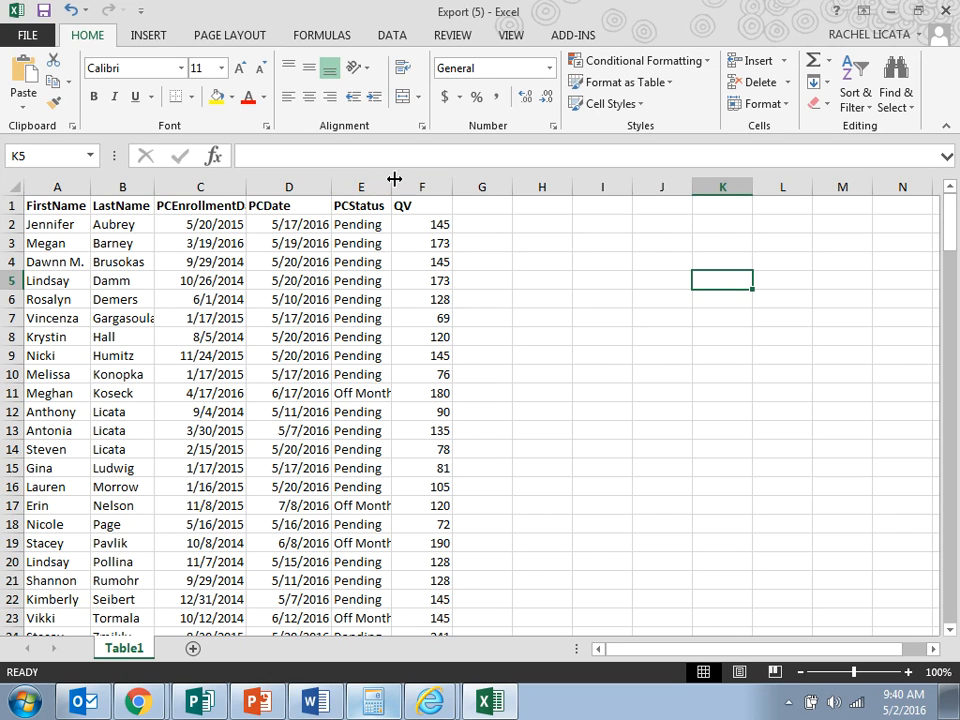
pyautogui.click(364, 187)
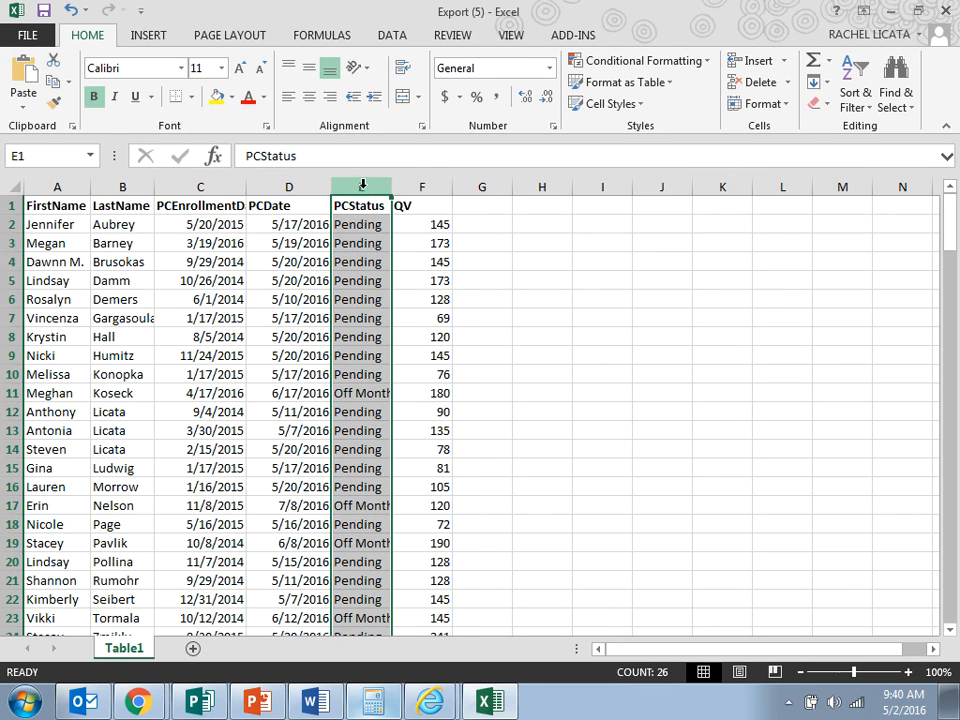
pyautogui.click(425, 187)
pyautogui.click(489, 266)
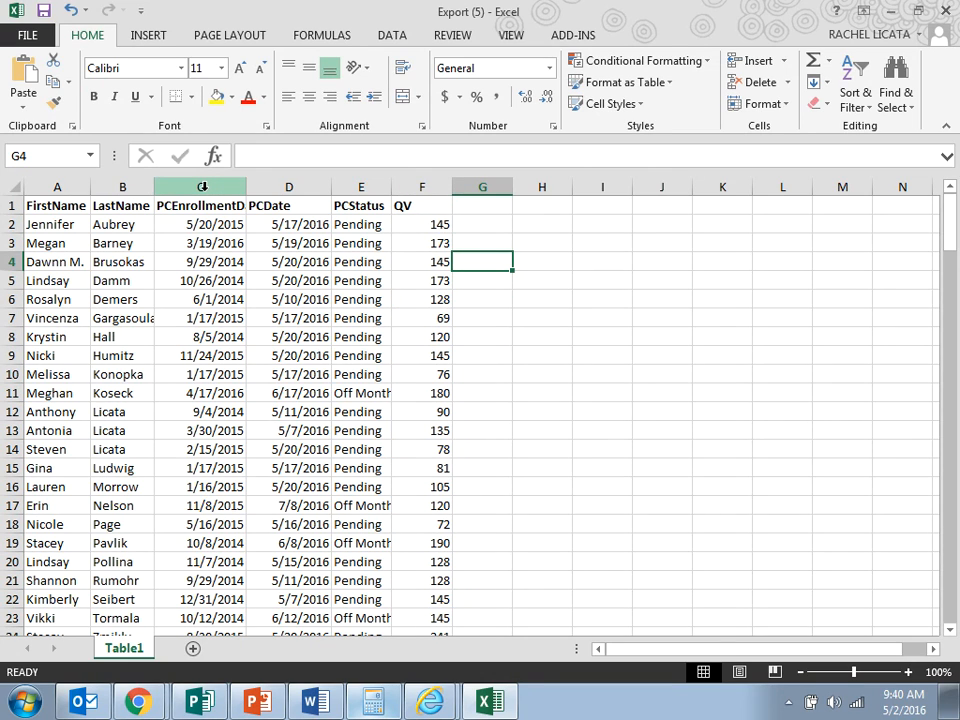
# Sort the table by PCDate from newest to oldest, expanding the selection to include the neighbouring columns.
pyautogui.click(289, 187)
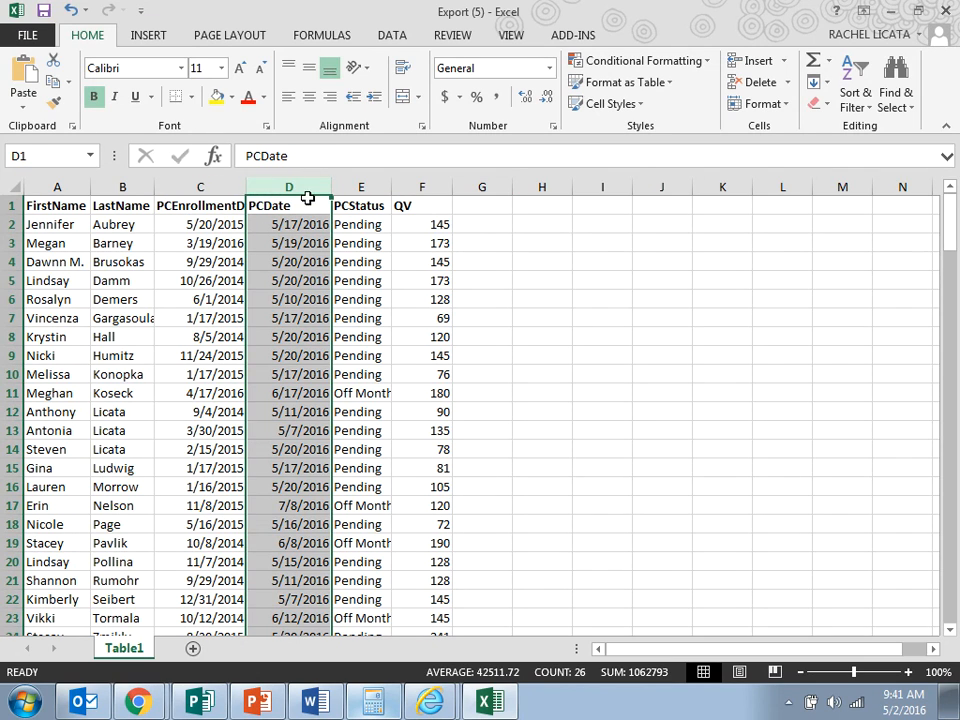
pyautogui.click(855, 88)
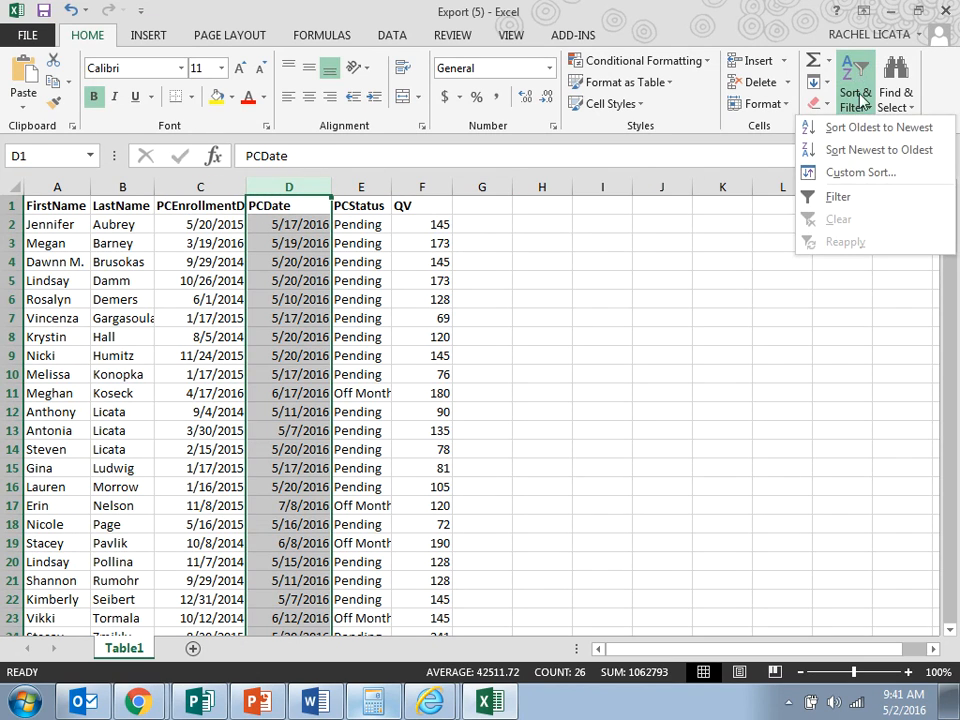
pyautogui.click(868, 152)
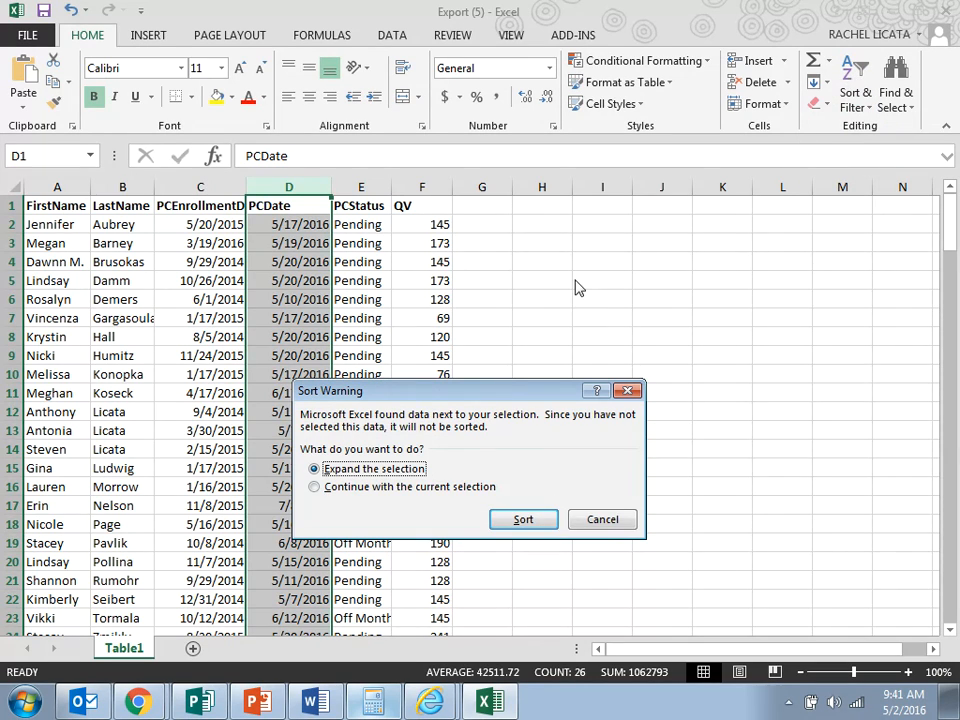
pyautogui.click(523, 519)
# Re-sort the table by PCDate from oldest to newest, expanding the selection, and highlight the May dates in D2:D22.
pyautogui.click(853, 90)
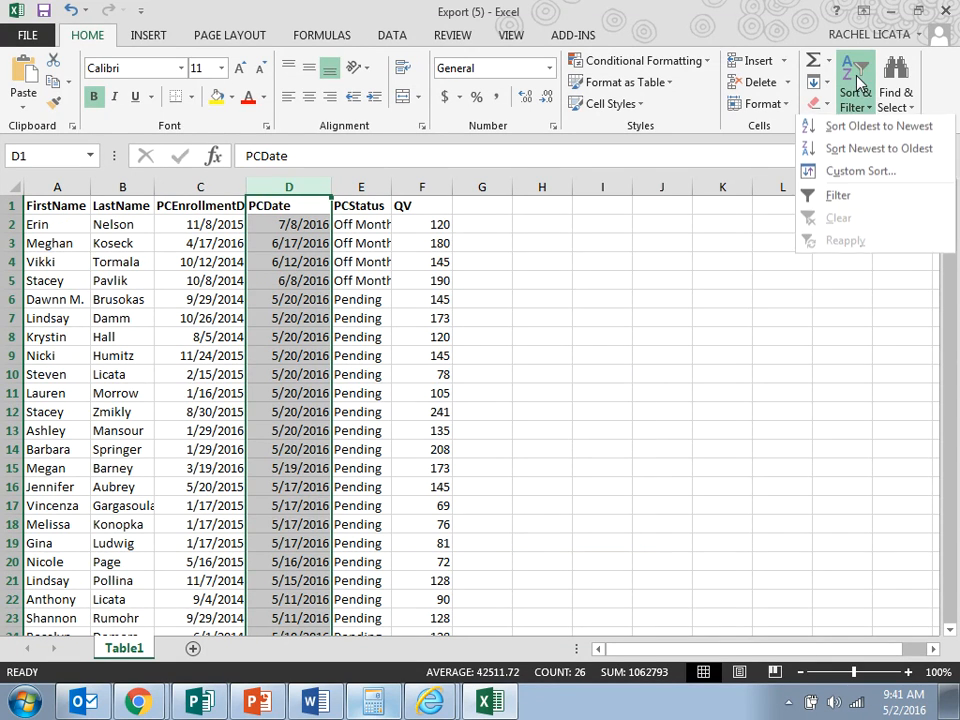
pyautogui.click(863, 124)
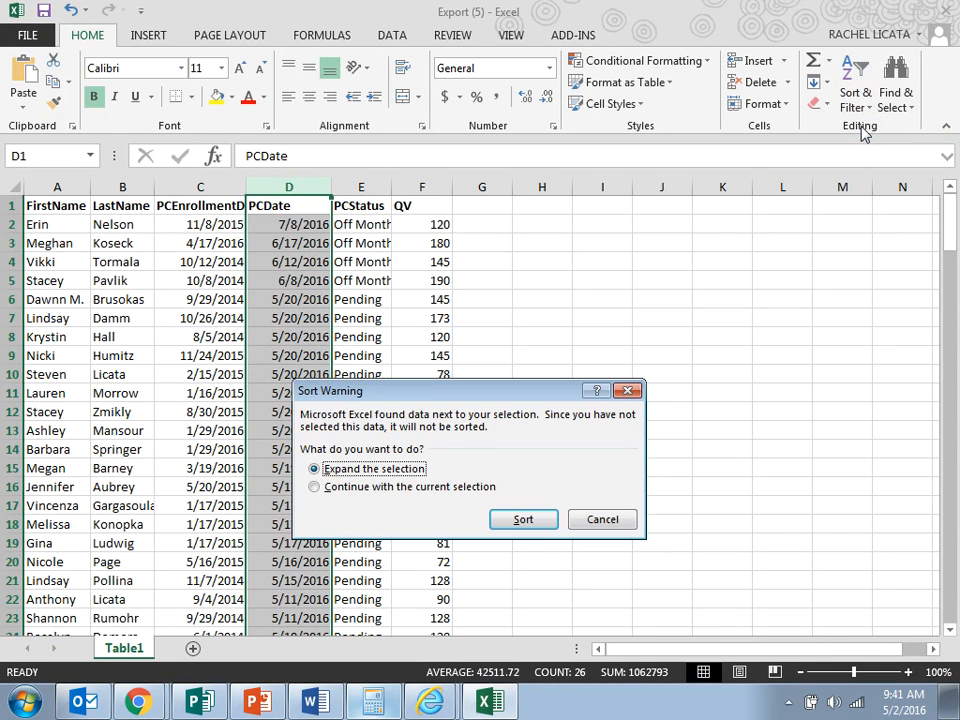
pyautogui.click(545, 520)
pyautogui.click(293, 262)
pyautogui.moveTo(291, 224); pyautogui.dragTo(293, 601)
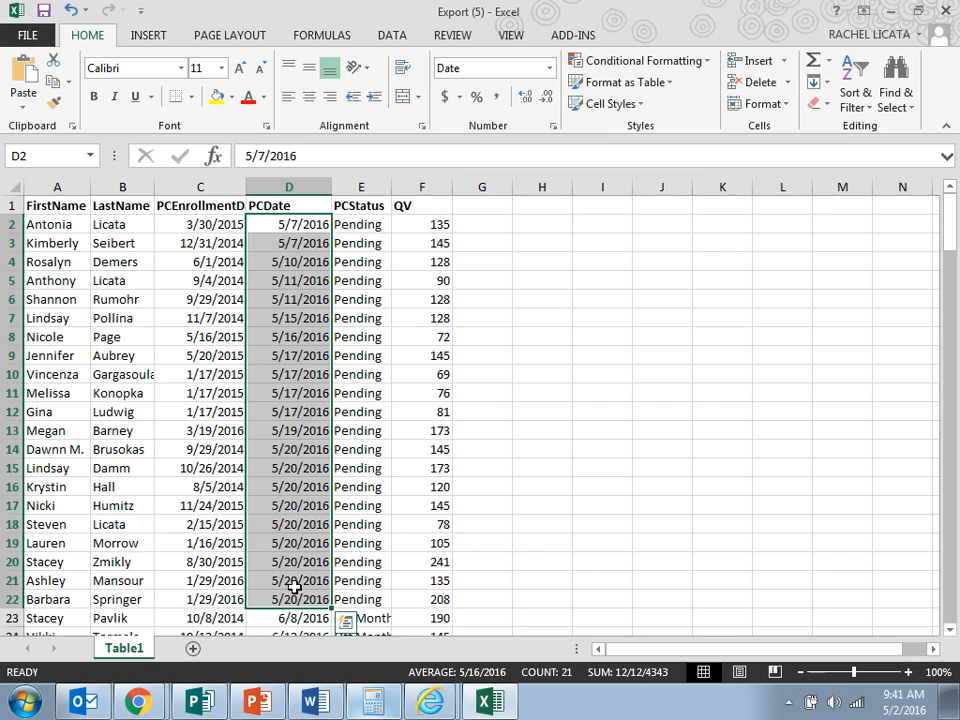
# Shade the Off Month customers dated June and July, cells A23:F26, with a light gray fill.
pyautogui.scroll(-3, 292, 586)
pyautogui.click(300, 450)
pyautogui.moveTo(300, 452); pyautogui.dragTo(300, 507)
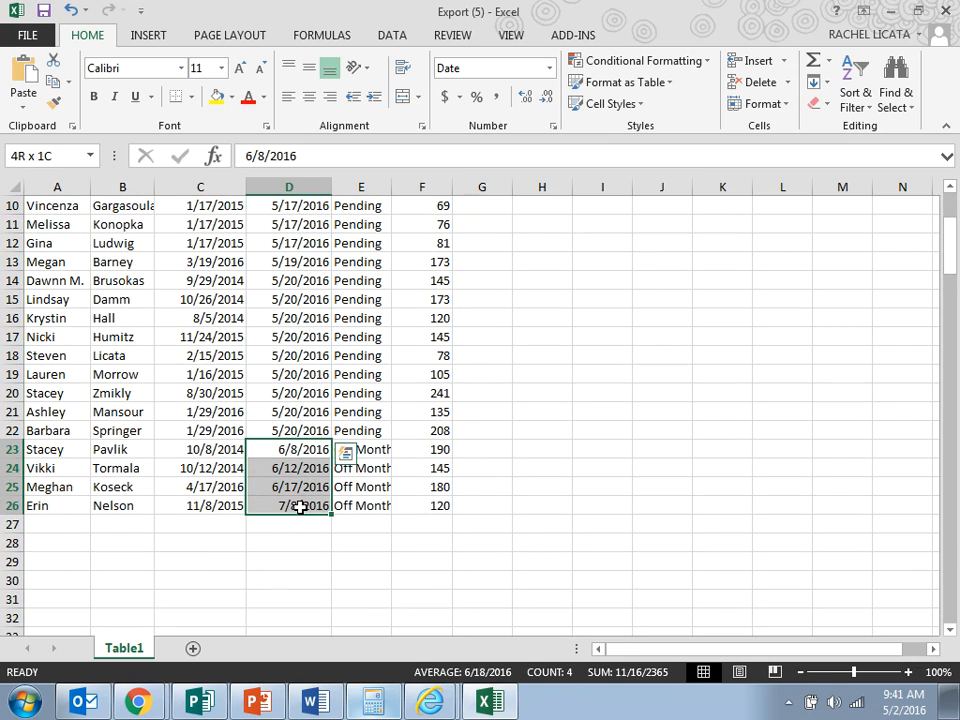
pyautogui.moveTo(64, 447); pyautogui.dragTo(409, 498)
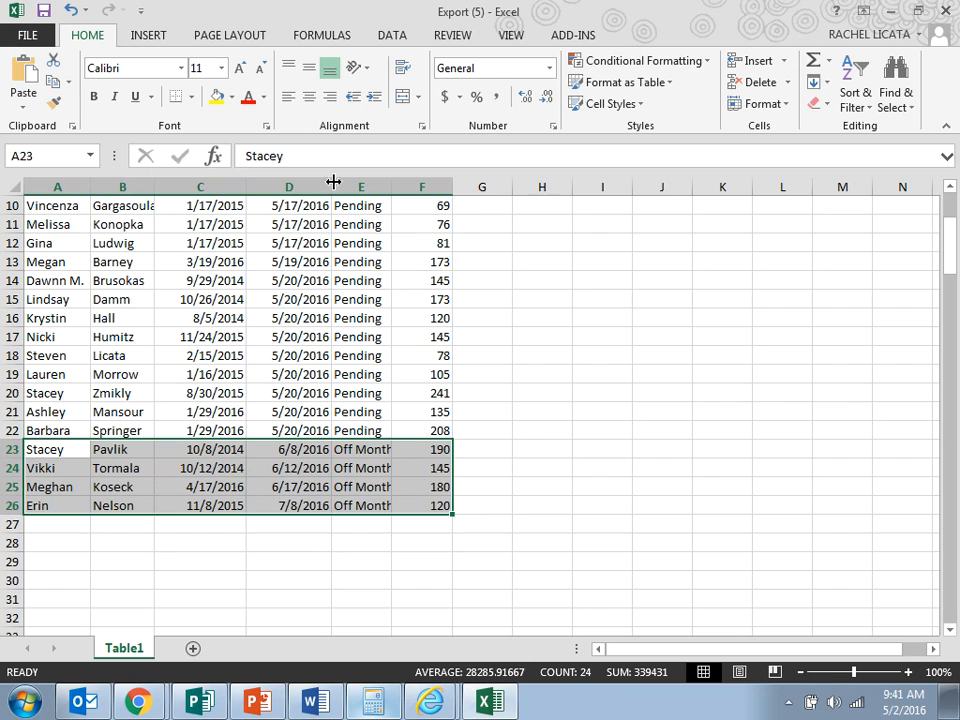
pyautogui.click(227, 97)
pyautogui.click(219, 165)
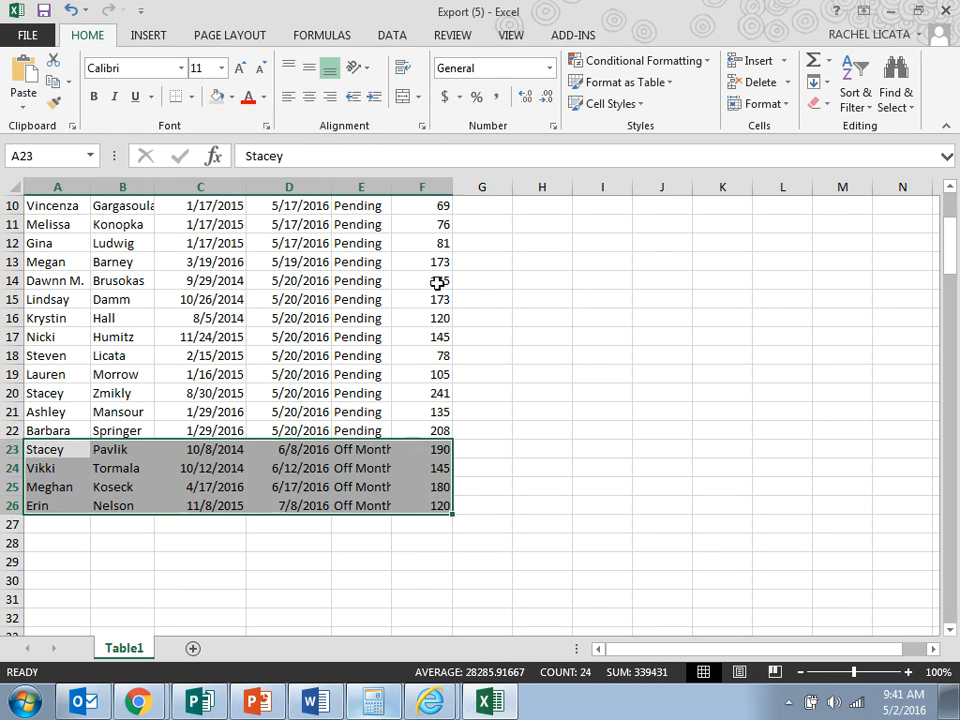
pyautogui.click(467, 339)
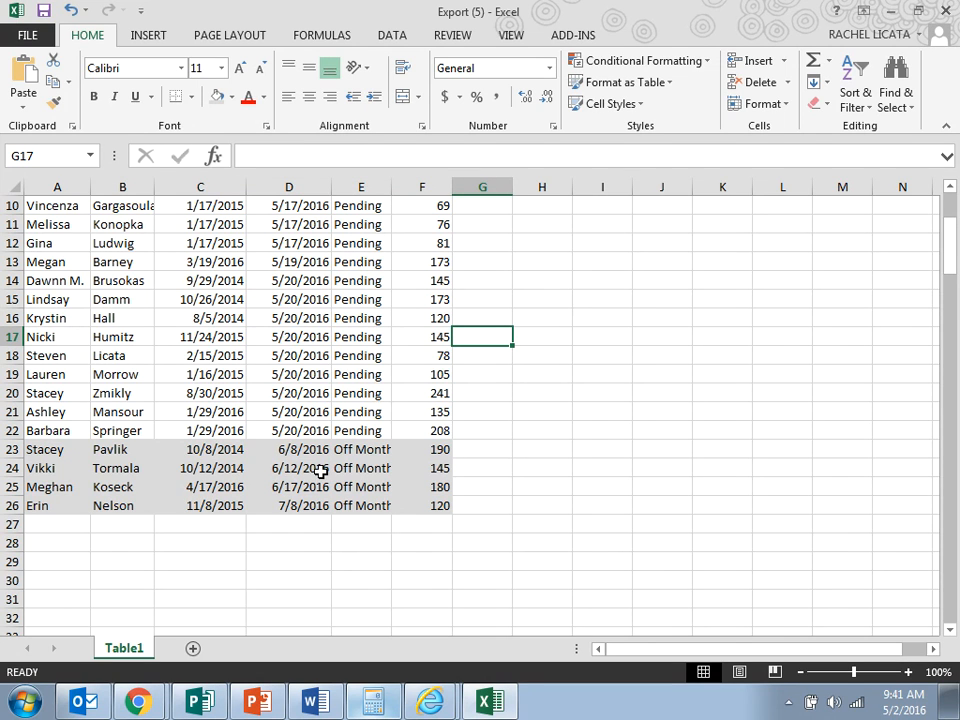
# Fill the first customer's row, A2:F2, with the standard light green colour.
pyautogui.scroll(1, 329, 487)
pyautogui.scroll(2, 329, 487)
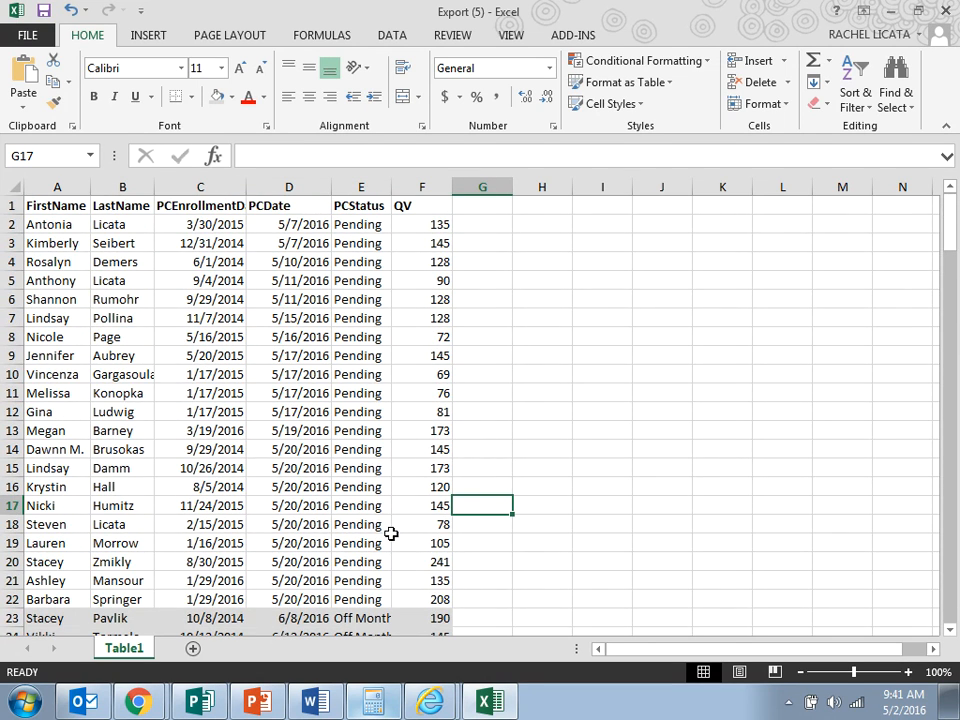
pyautogui.moveTo(437, 598); pyautogui.dragTo(45, 222)
pyautogui.click(643, 412)
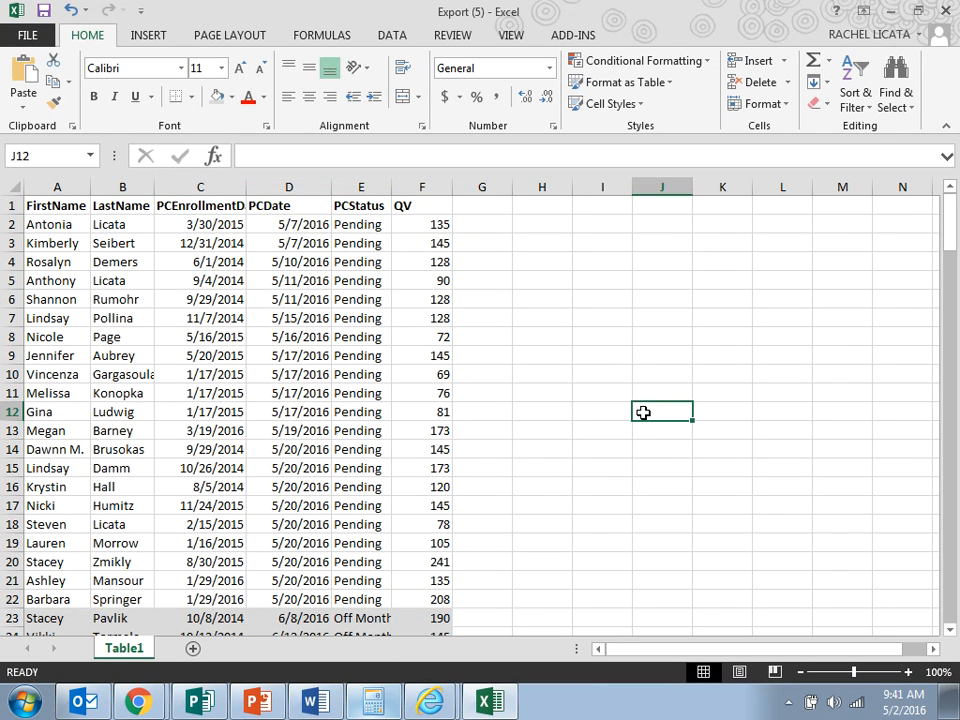
pyautogui.click(58, 222)
pyautogui.moveTo(58, 222); pyautogui.dragTo(413, 221)
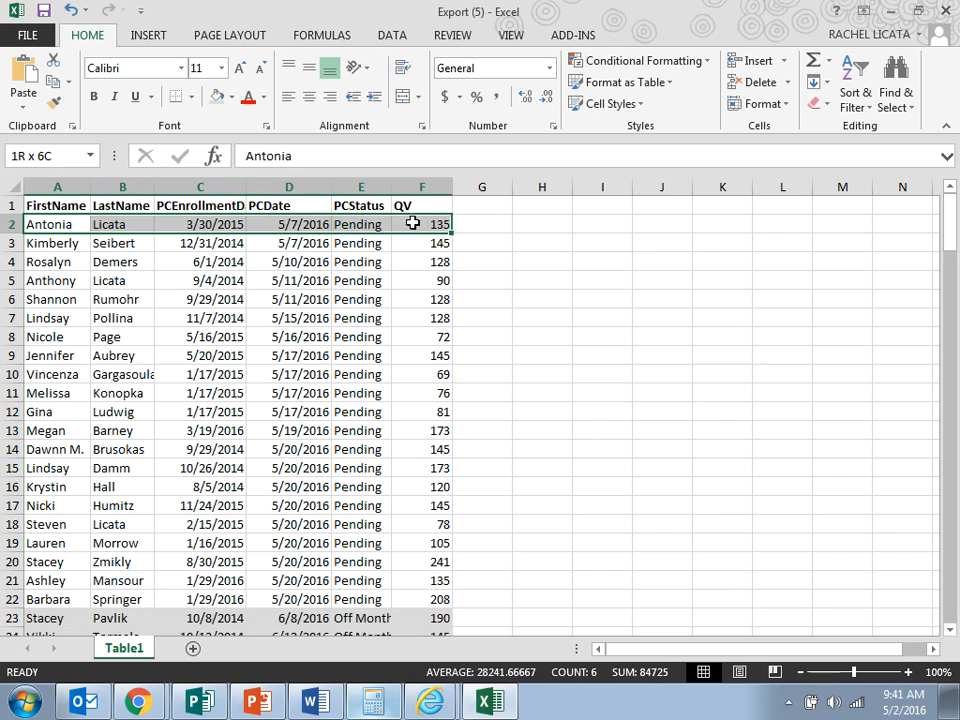
pyautogui.click(230, 97)
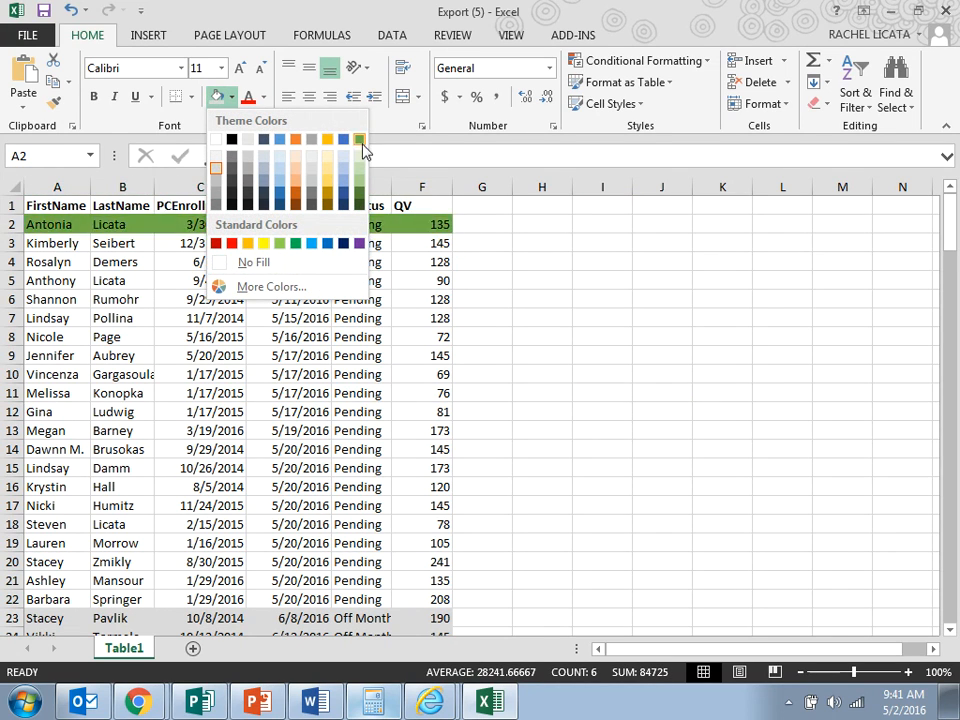
pyautogui.click(279, 243)
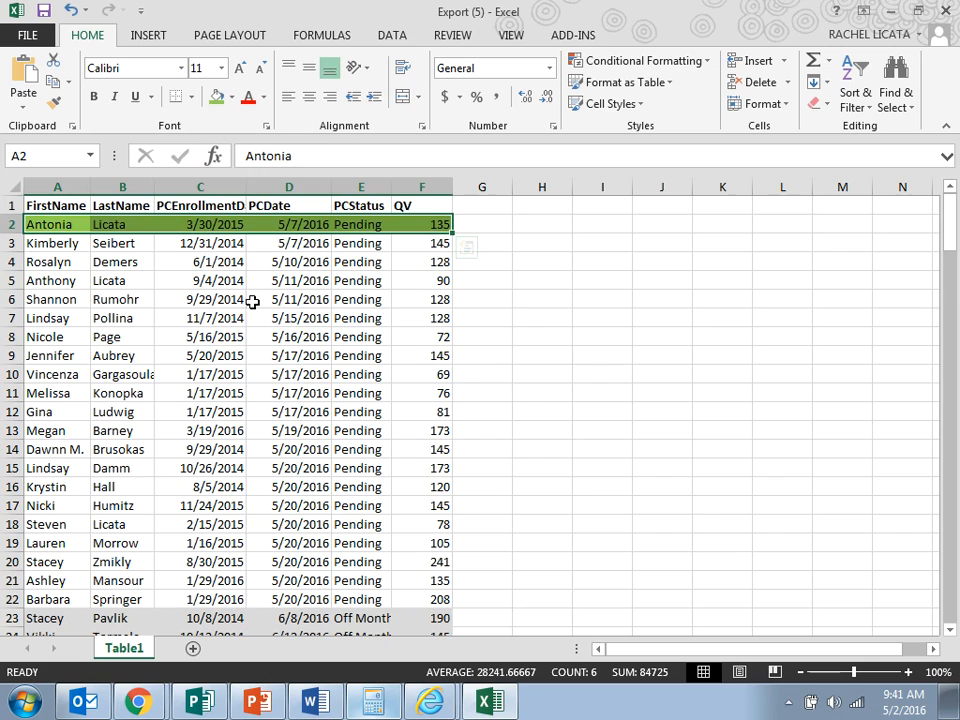
pyautogui.click(525, 349)
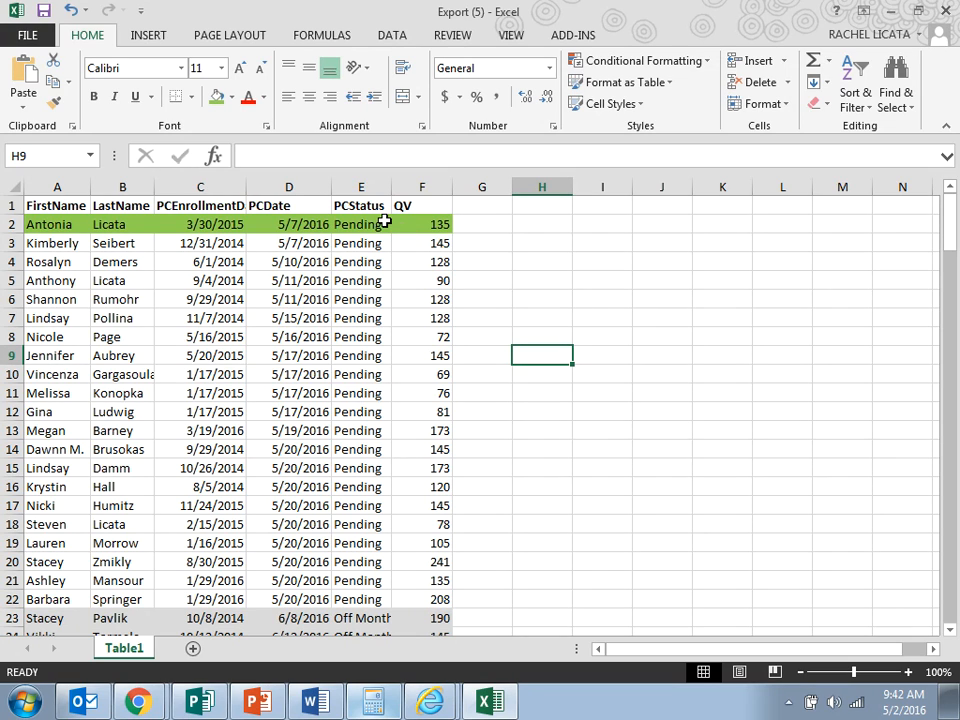
# Apply the same light green fill to the customer rows A3:F3 and A4:F4.
pyautogui.moveTo(75, 244); pyautogui.dragTo(403, 241)
pyautogui.click(216, 97)
pyautogui.moveTo(57, 263); pyautogui.dragTo(425, 262)
pyautogui.click(216, 97)
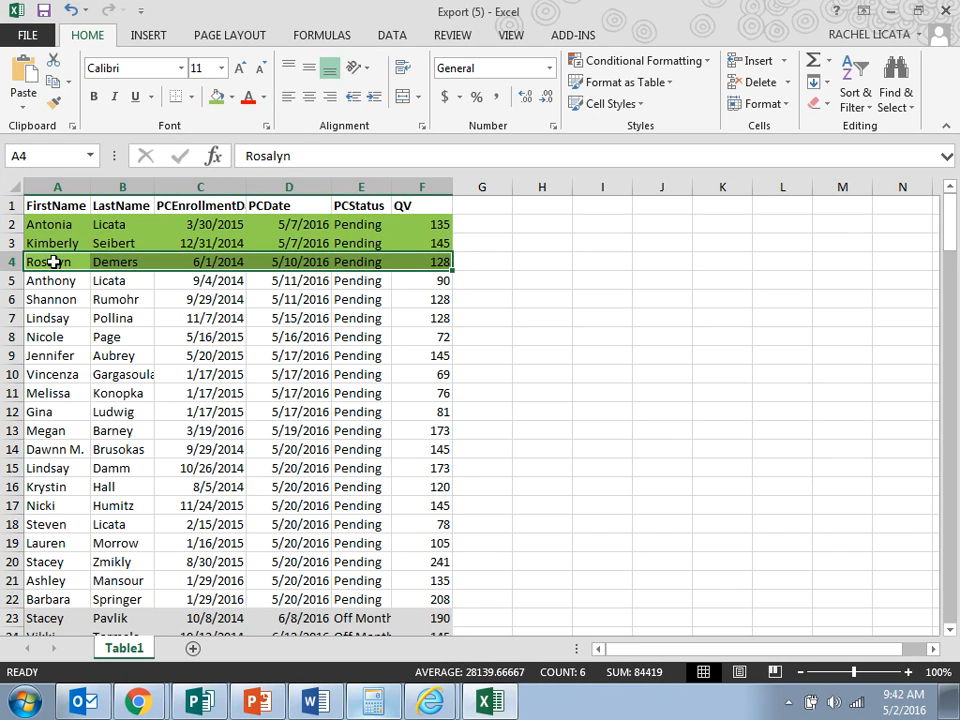
# Fill the customer row A5:F5 with the standard red colour.
pyautogui.moveTo(71, 281); pyautogui.dragTo(420, 281)
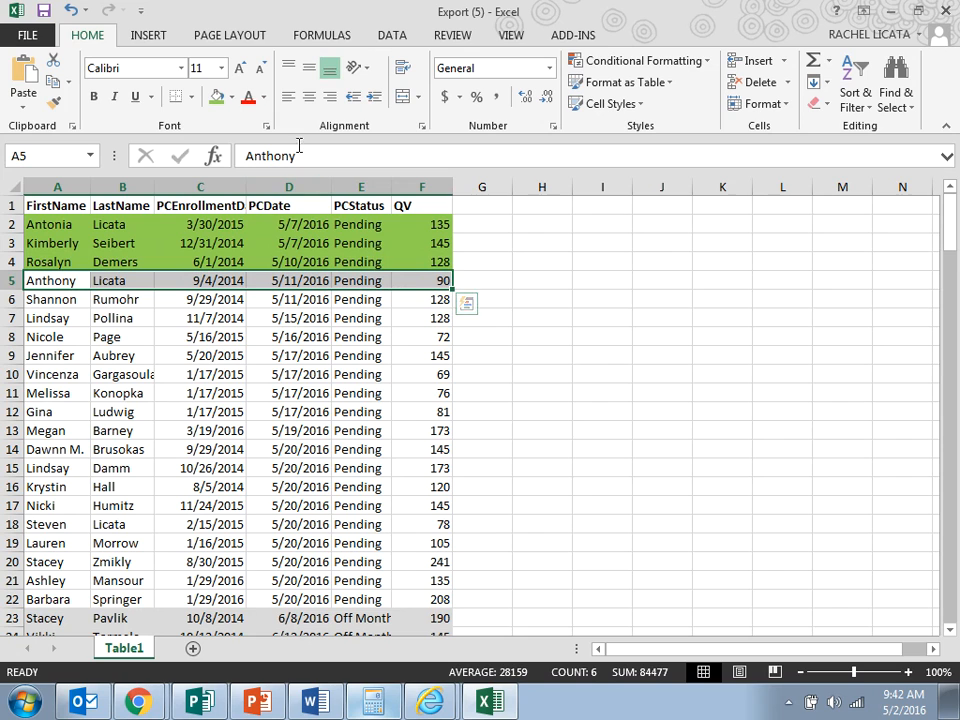
pyautogui.click(231, 97)
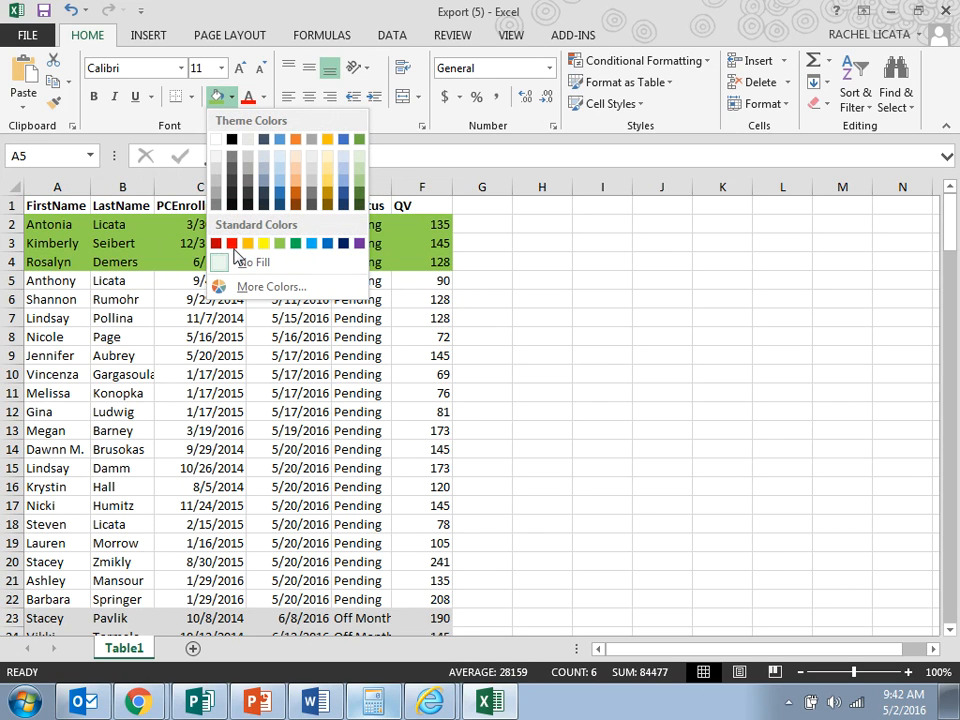
pyautogui.click(233, 246)
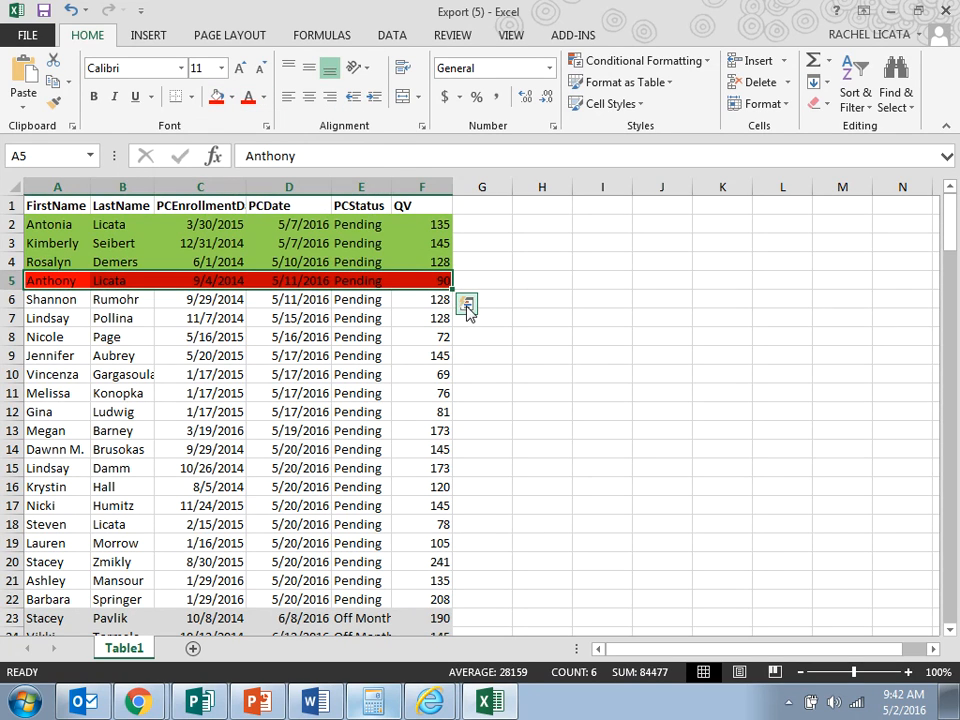
pyautogui.click(467, 306)
pyautogui.click(518, 282)
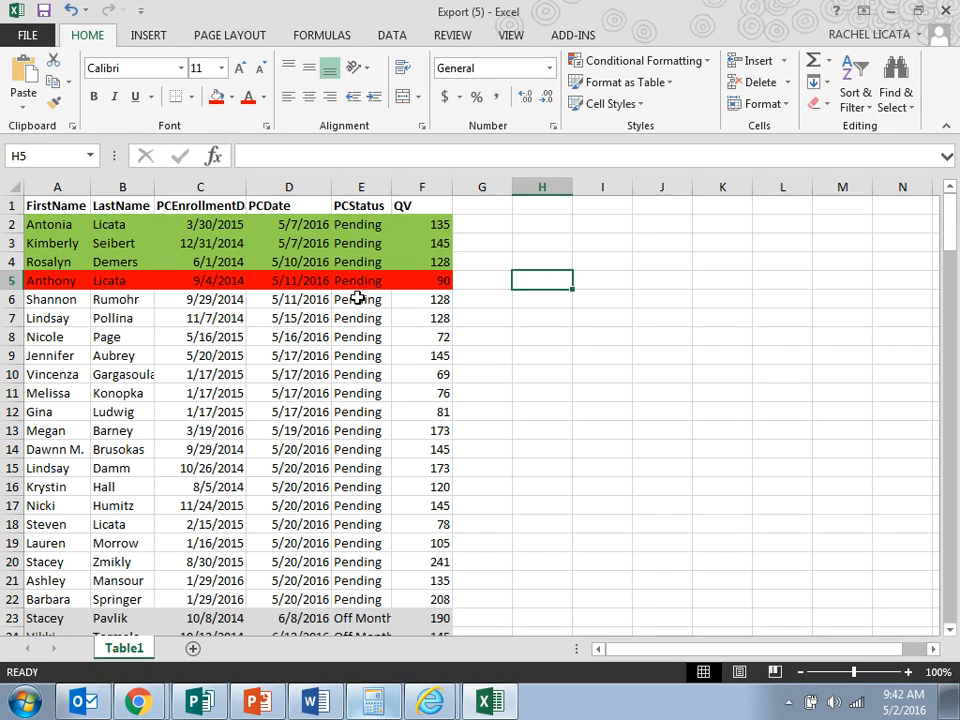
# Replace the green and red colouring of cells A2:F5 with a white fill.
pyautogui.moveTo(415, 278); pyautogui.dragTo(79, 225)
pyautogui.click(231, 97)
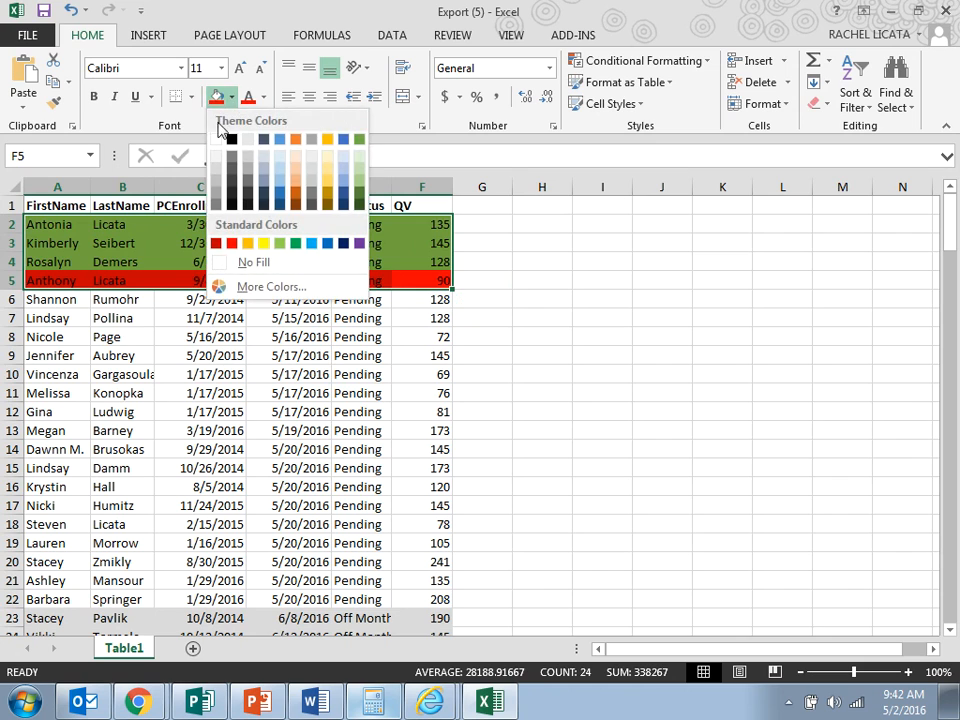
pyautogui.click(216, 139)
pyautogui.click(471, 257)
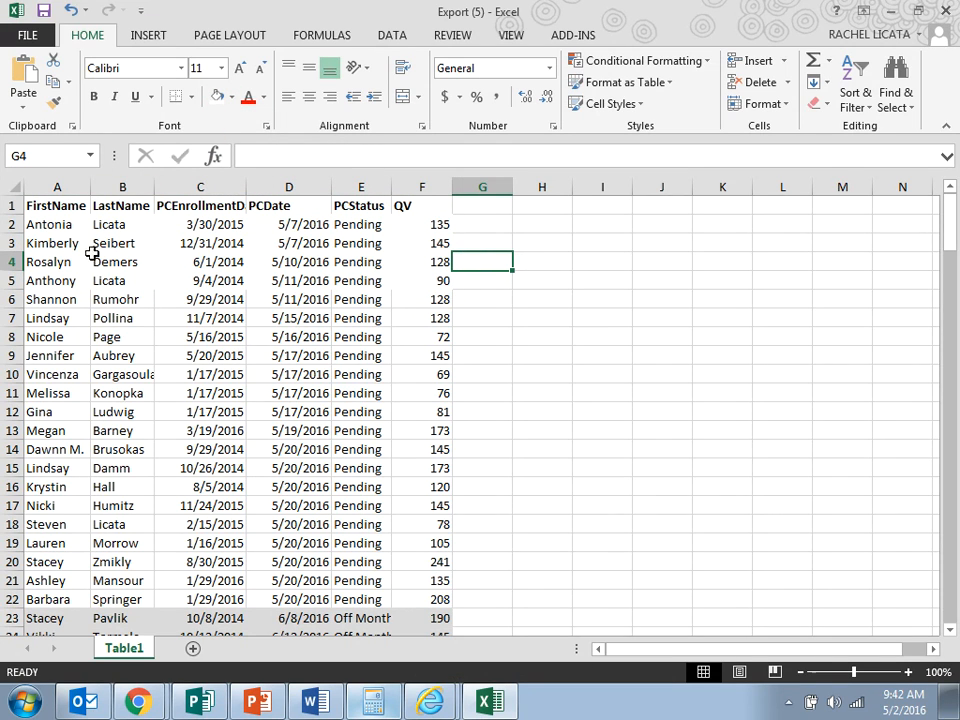
pyautogui.scroll(-2, 69, 245)
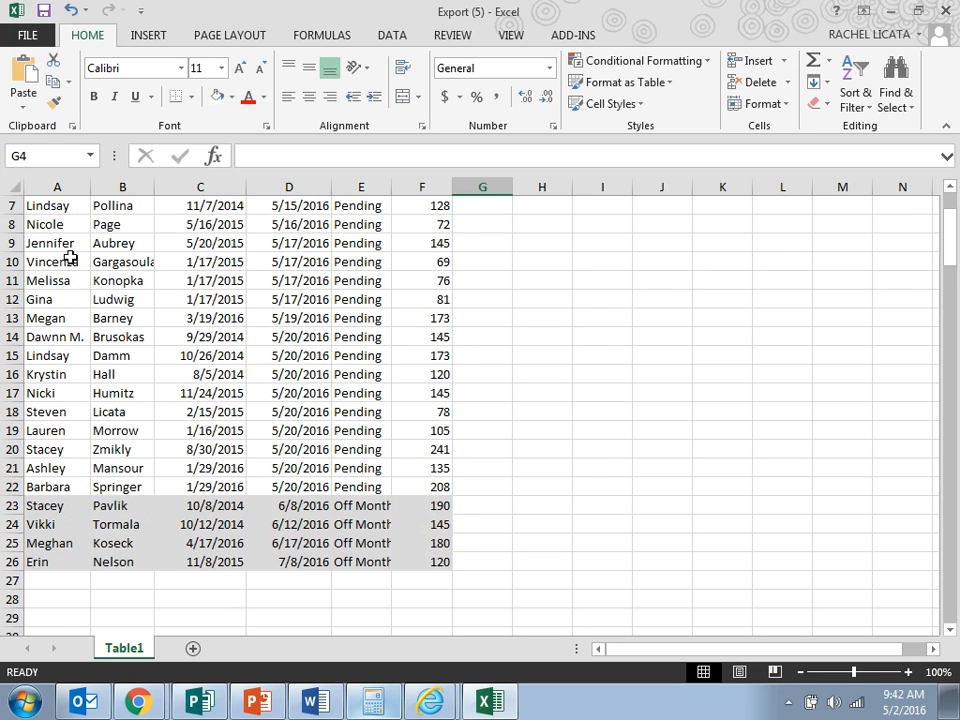
pyautogui.scroll(2, 69, 258)
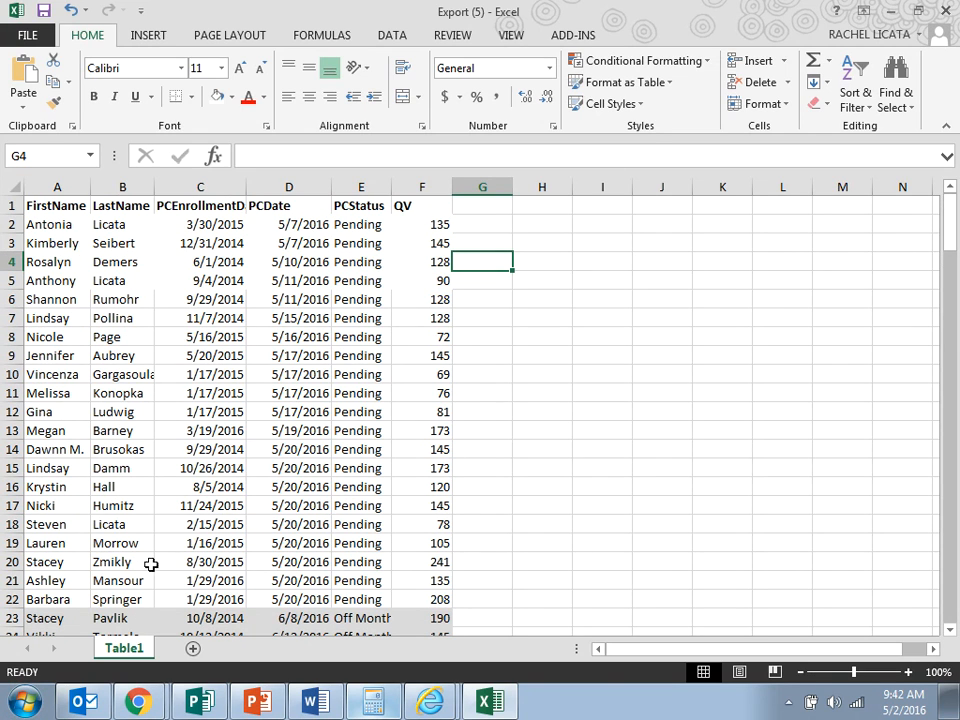
# Switch to the Autoship PC Perks report in Chrome and hide the screen-sharing notice.
pyautogui.moveTo(138, 700)
pyautogui.click(143, 628)
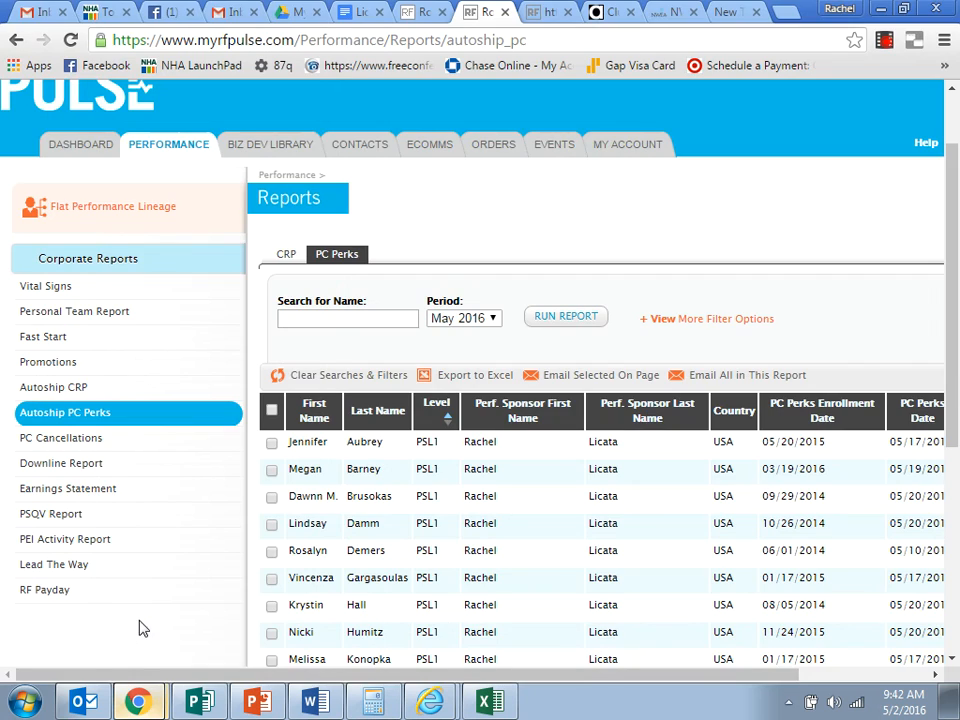
pyautogui.click(141, 669)
pyautogui.moveTo(257, 700)
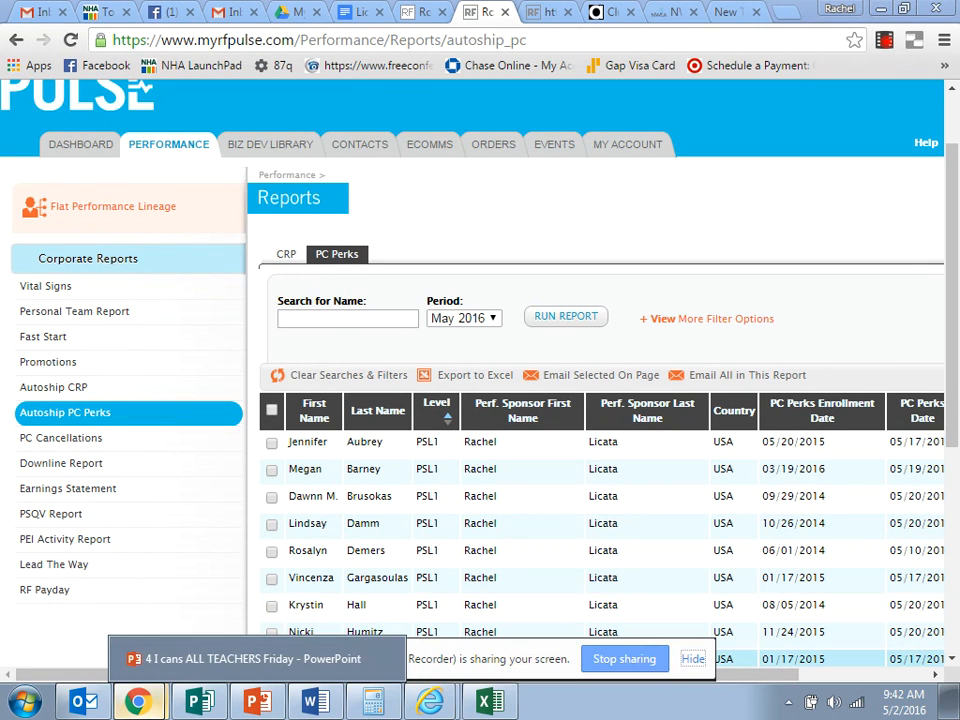
pyautogui.click(692, 658)
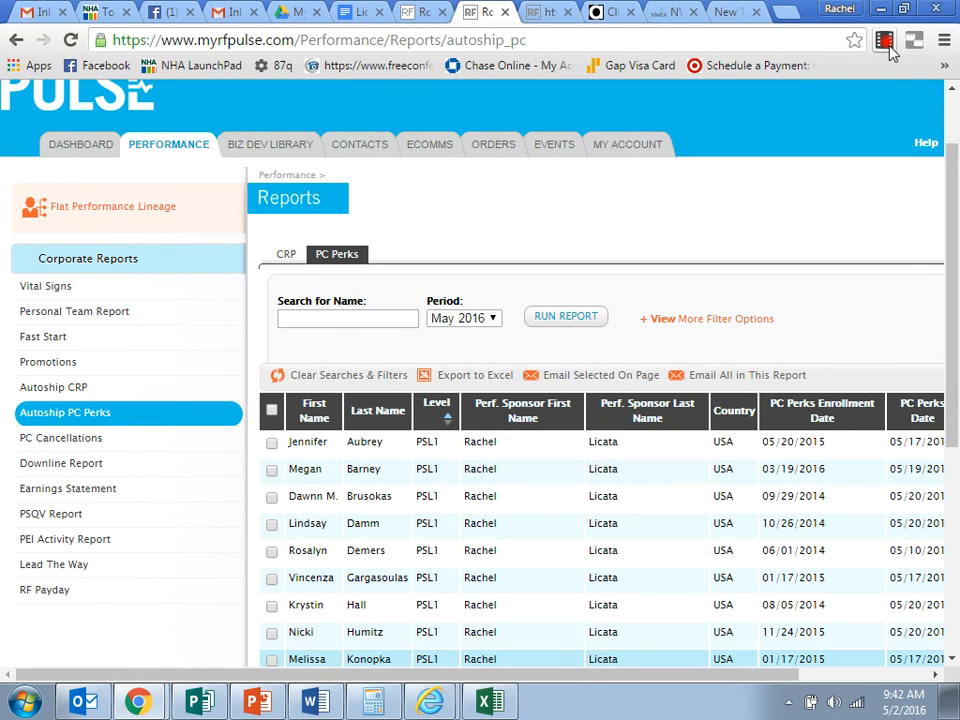